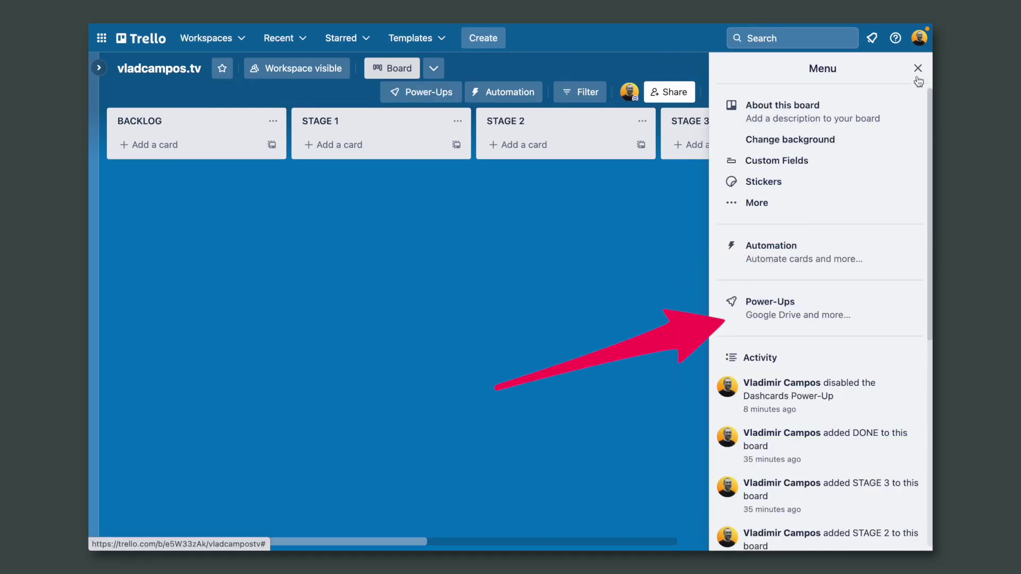
Step: Add the Dashcards Power-Up to the vladcampos.tv board, found by searching 'dash'
{"action": "left_click", "coordinate": [841, 309]}
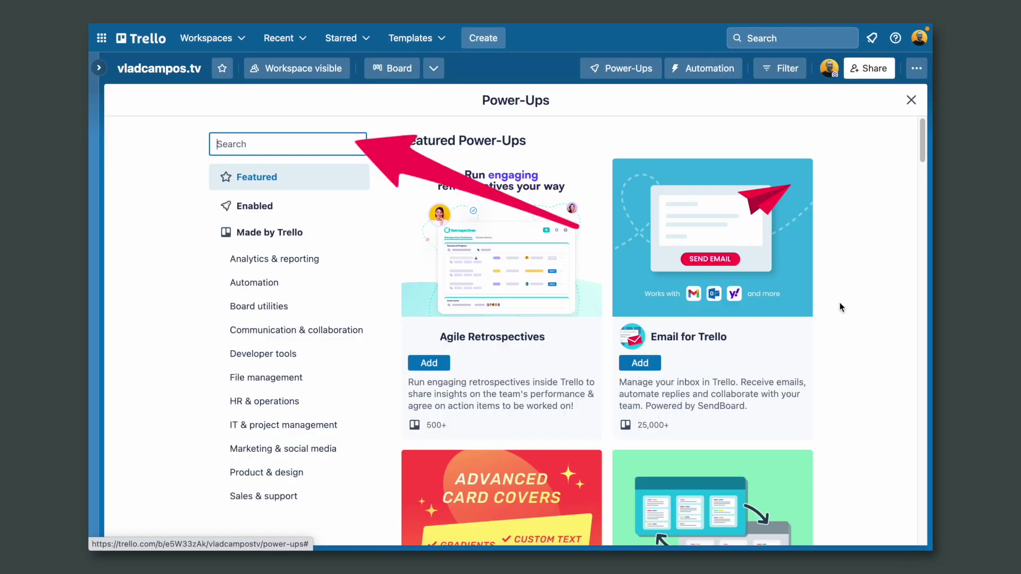
{"action": "type", "text": "dash"}
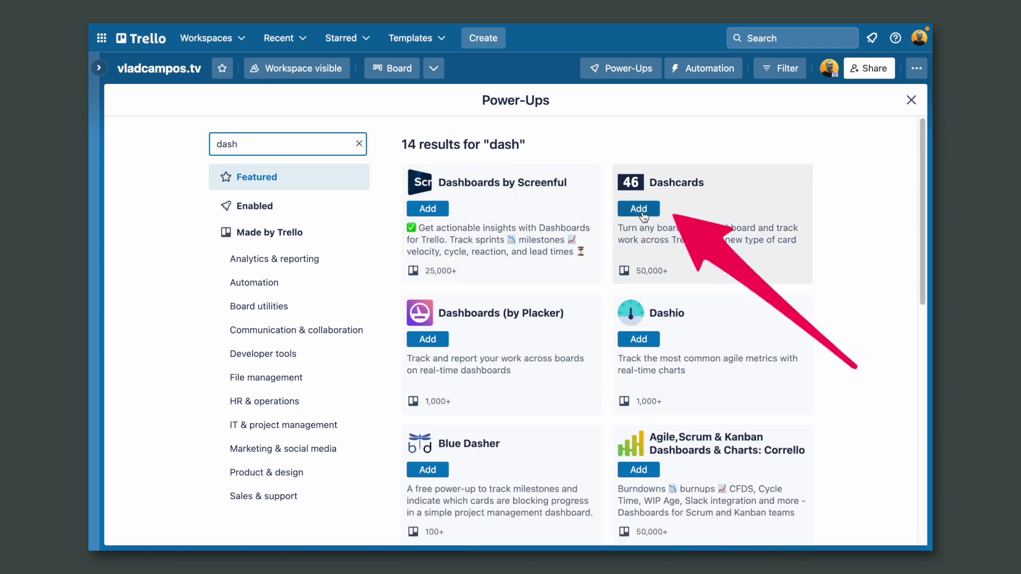
{"action": "left_click", "coordinate": [639, 208]}
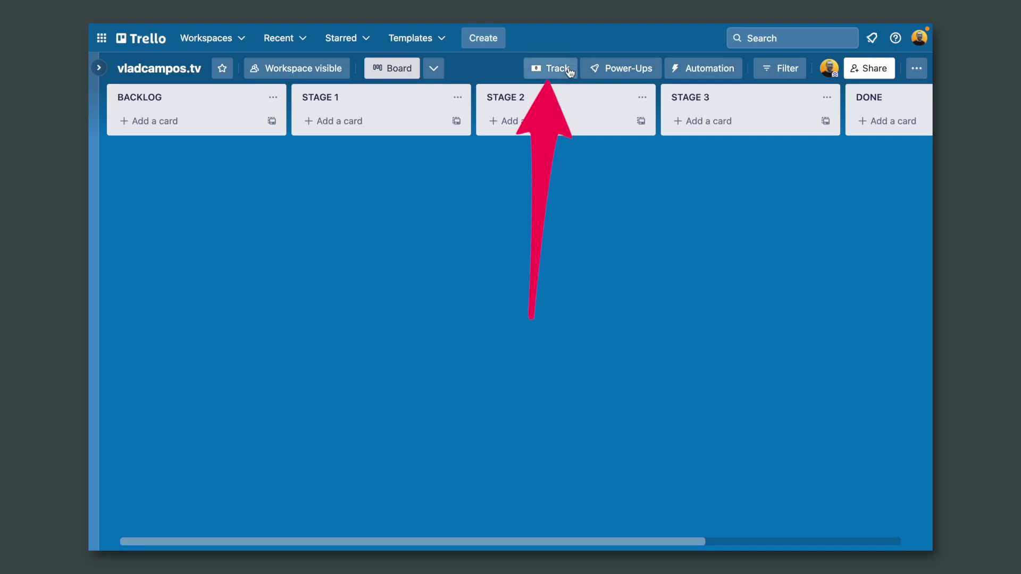
Step: Start customizing a new dashcard from Track and preview the extra filters under More filters
{"action": "left_click", "coordinate": [569, 70]}
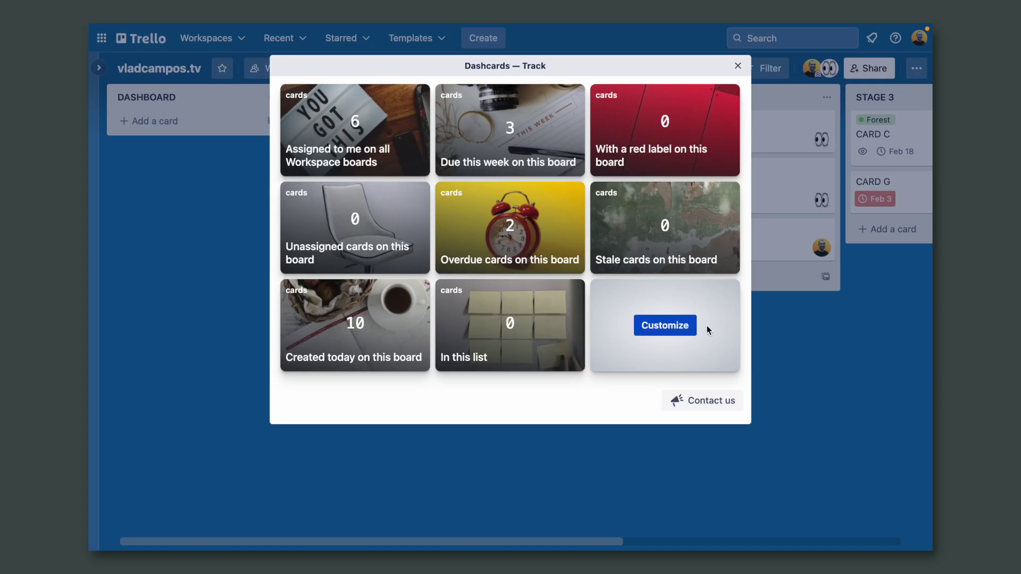
{"action": "left_click", "coordinate": [678, 332]}
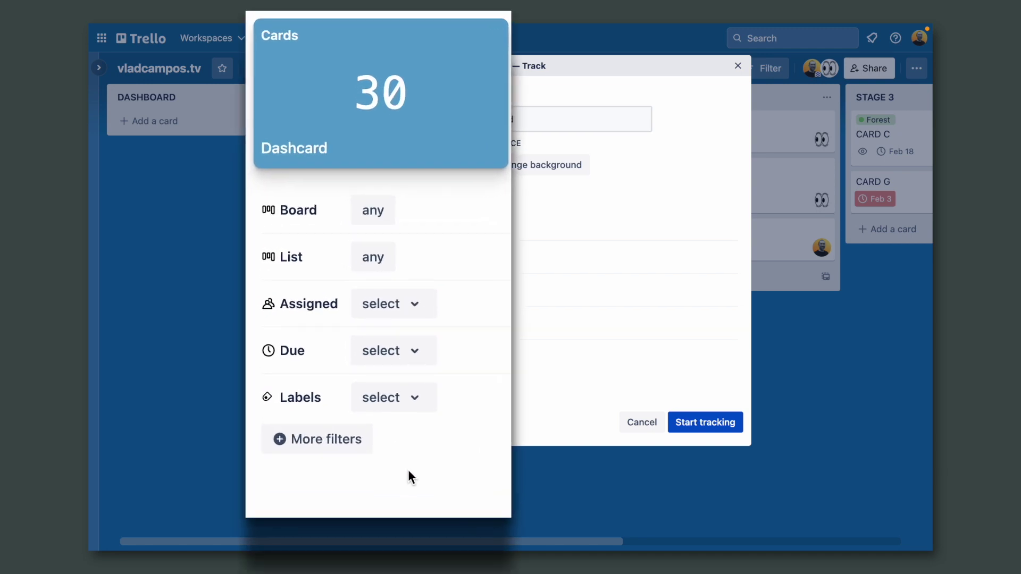
{"action": "left_click", "coordinate": [347, 449]}
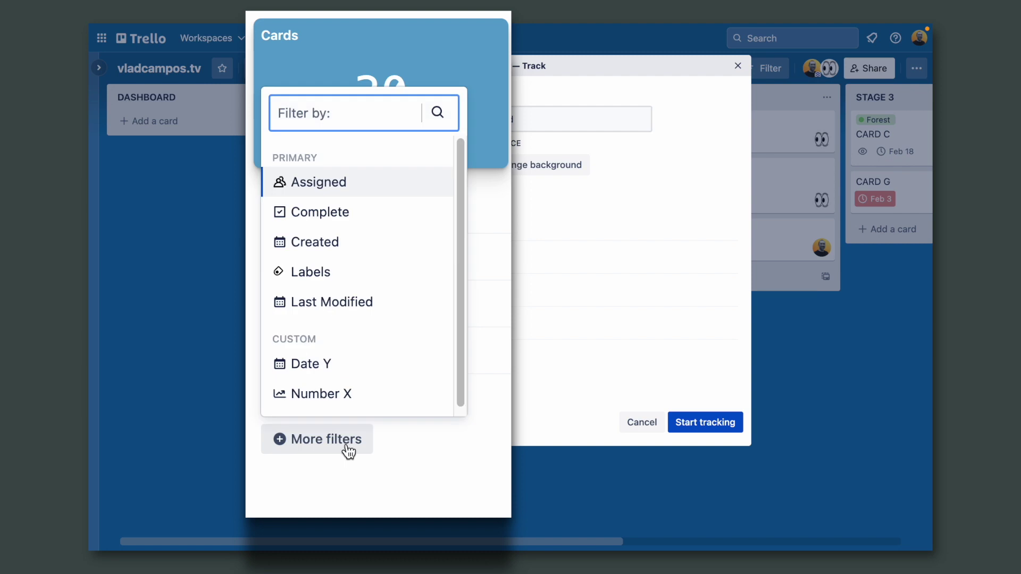
{"action": "left_click", "coordinate": [416, 468]}
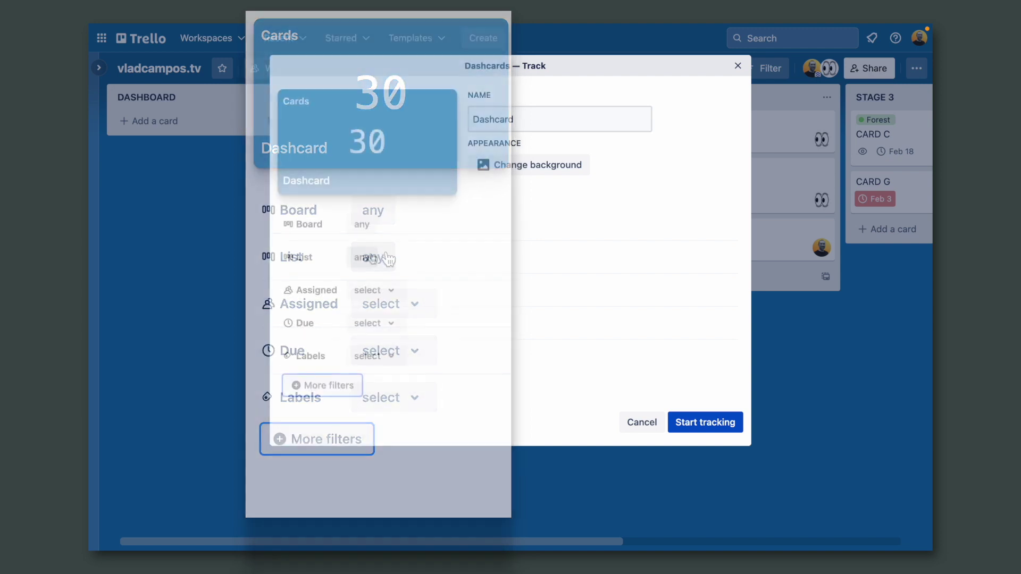
Step: Rename the dashcard to 'Vlad' and limit it to cards on this board
{"action": "left_click", "coordinate": [485, 121]}
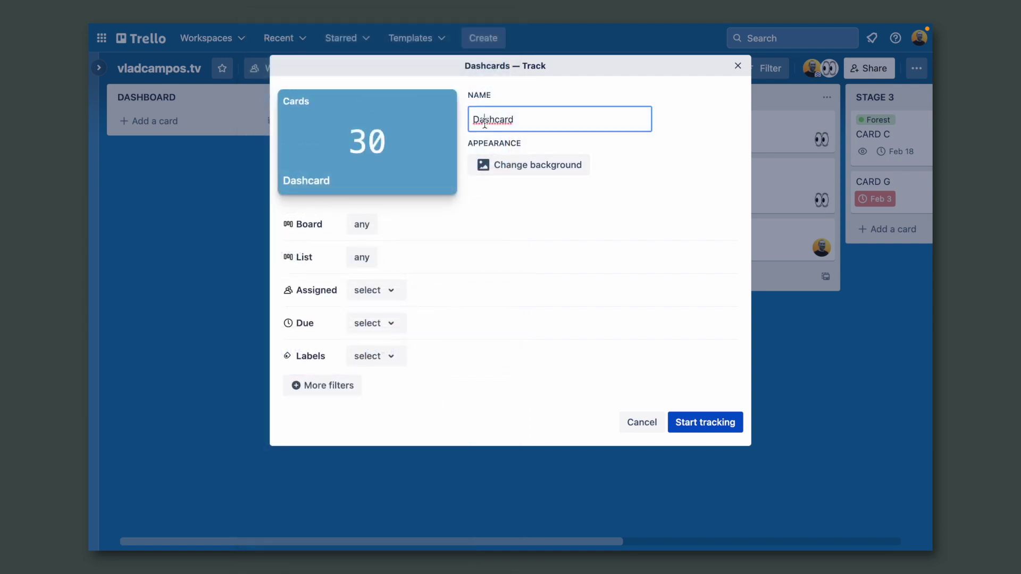
{"action": "type", "text": "Vladimir Campos"}
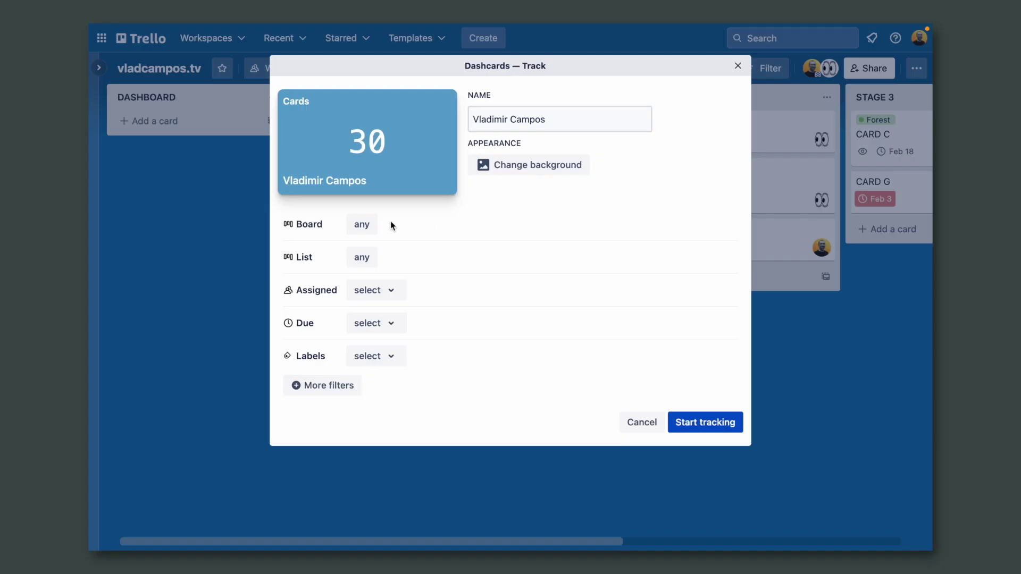
{"action": "left_click", "coordinate": [366, 226]}
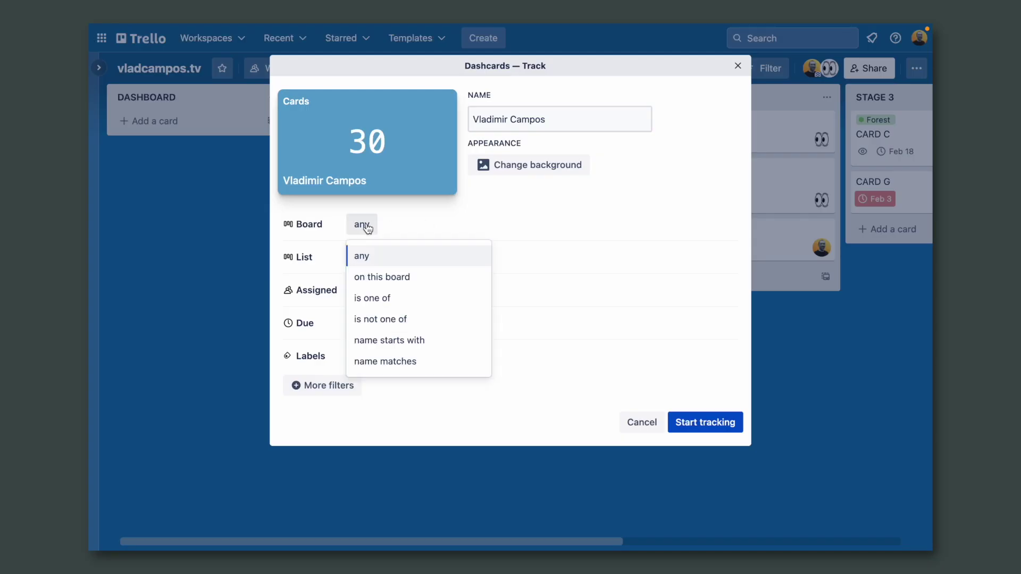
{"action": "left_click", "coordinate": [435, 273]}
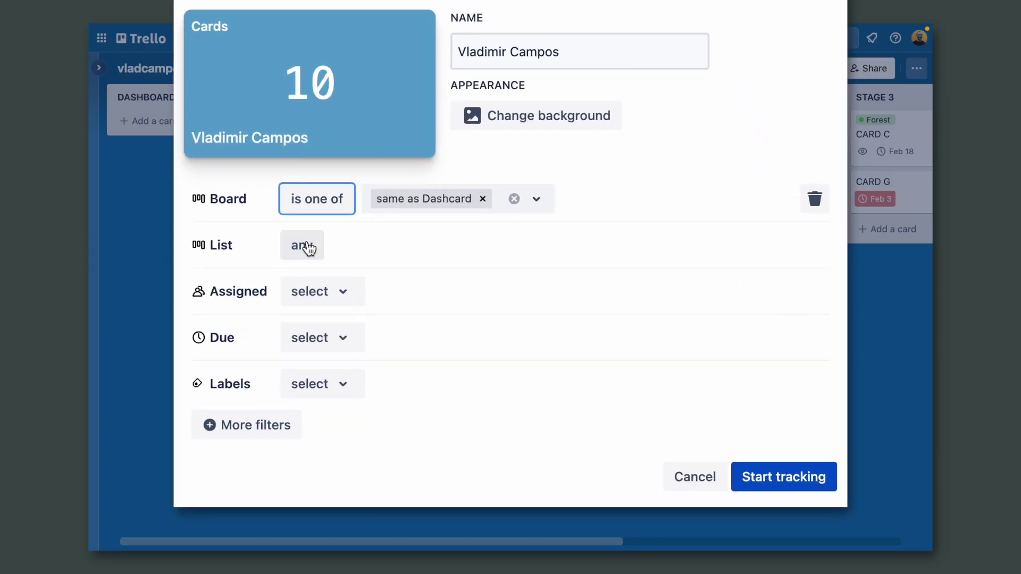
Step: Set the list filter to 'is one of' STAGE 2, STAGE 1 and STAGE 3
{"action": "left_click", "coordinate": [308, 248]}
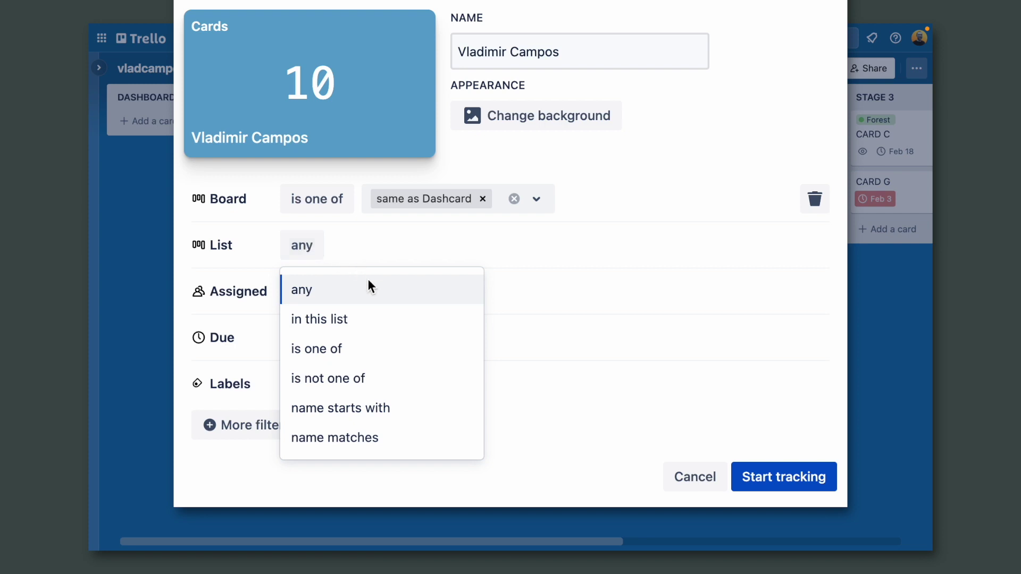
{"action": "left_click", "coordinate": [388, 350]}
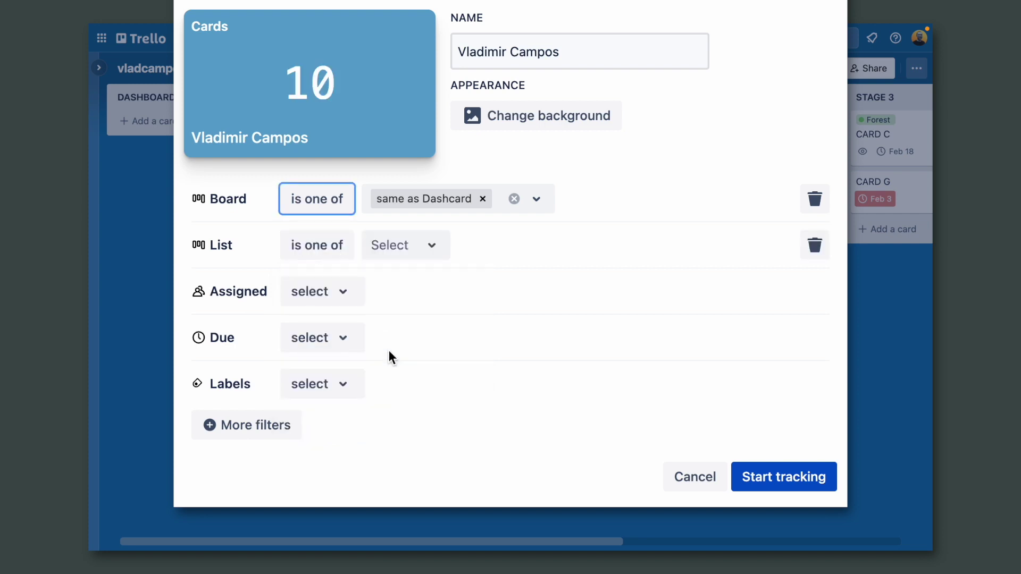
{"action": "left_click", "coordinate": [430, 246]}
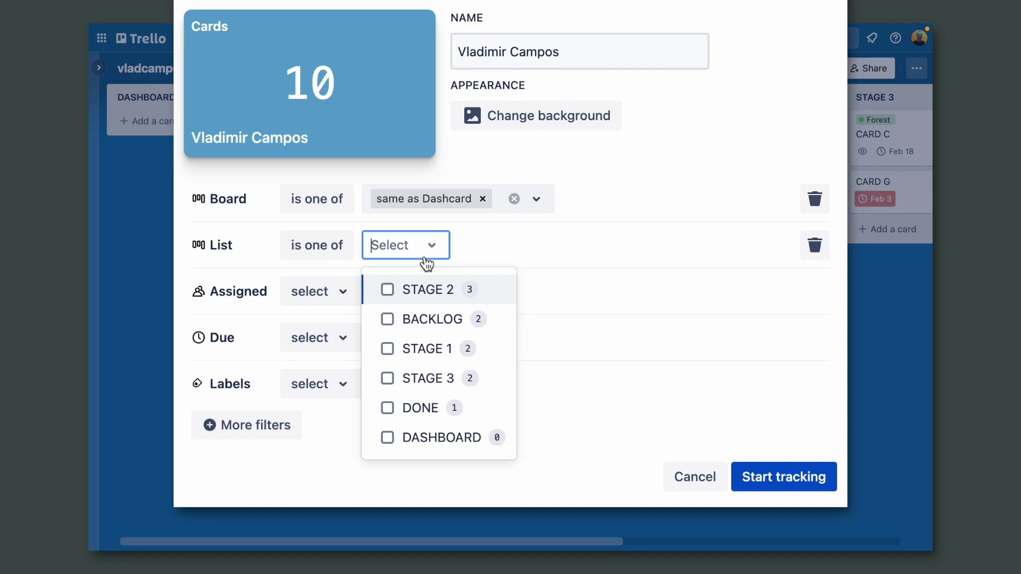
{"action": "left_click", "coordinate": [382, 291]}
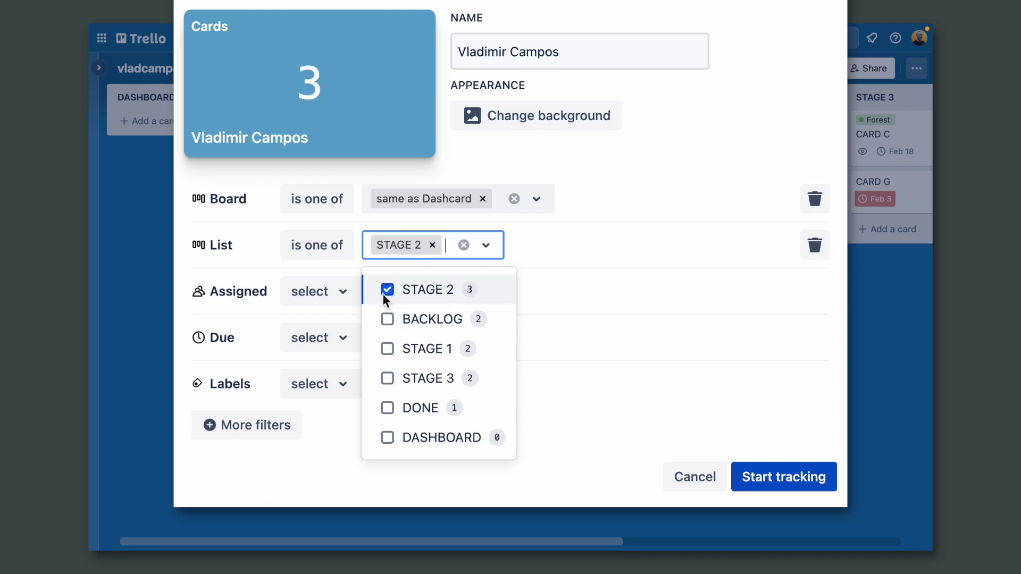
{"action": "left_click", "coordinate": [381, 347]}
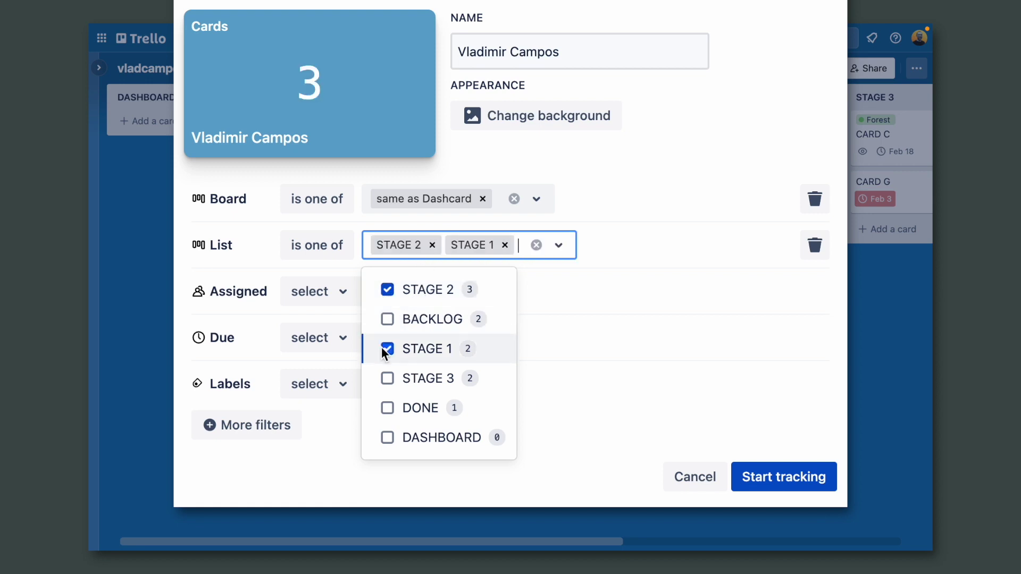
{"action": "left_click", "coordinate": [385, 379]}
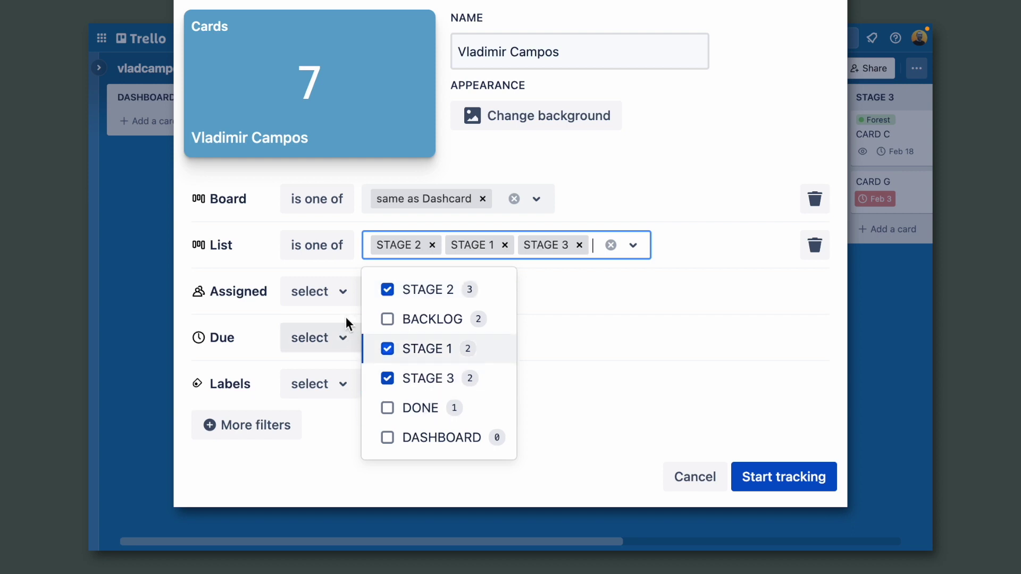
Step: Filter the dashcard to cards assigned to me and due this week
{"action": "left_click", "coordinate": [348, 294]}
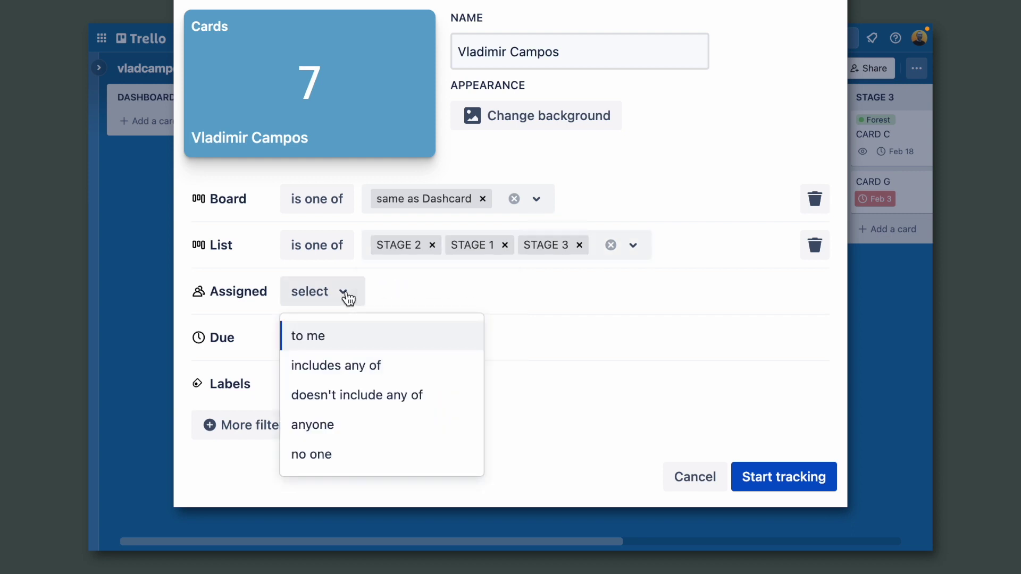
{"action": "left_click", "coordinate": [329, 342]}
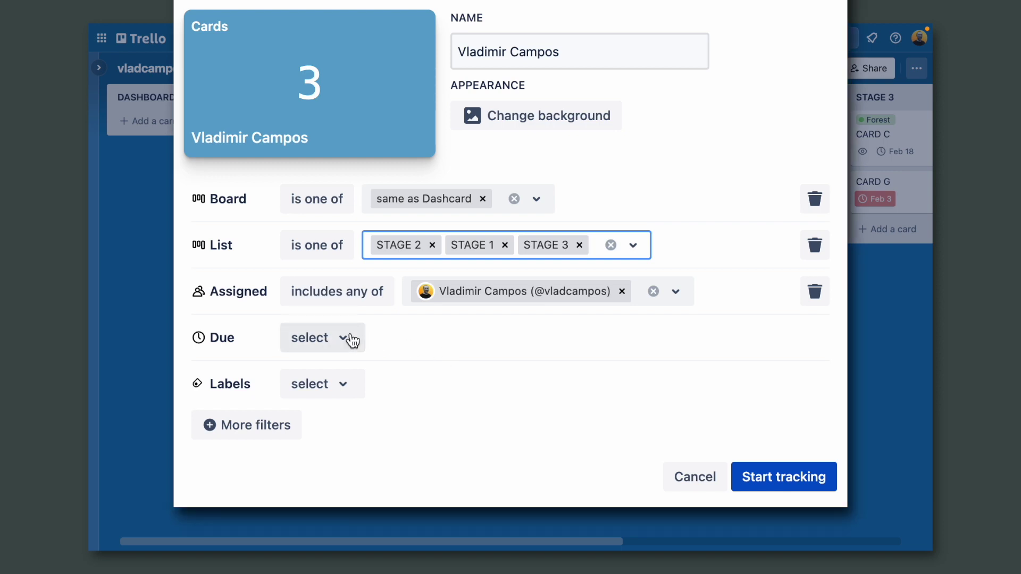
{"action": "left_click", "coordinate": [343, 341]}
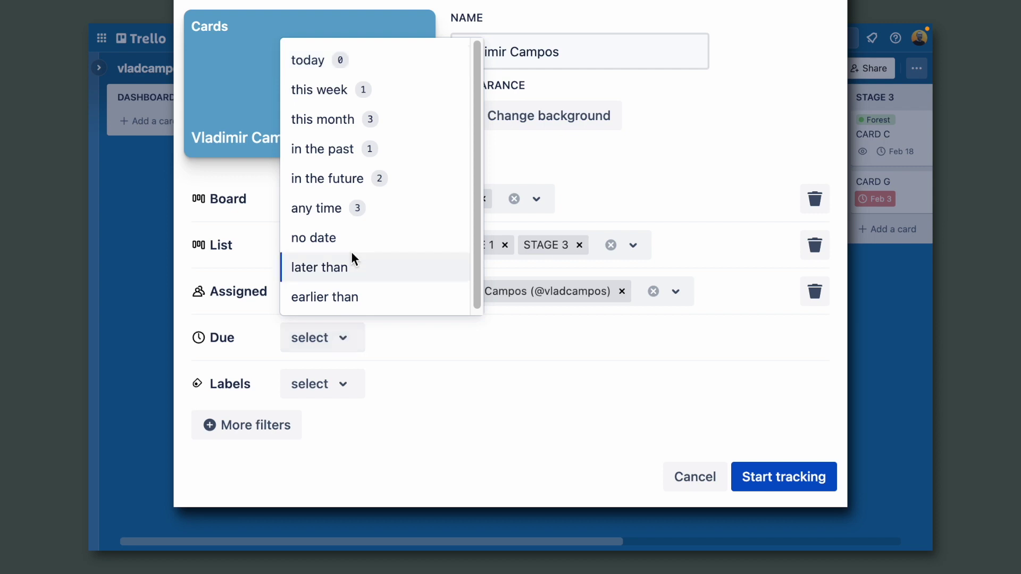
{"action": "left_click", "coordinate": [389, 91]}
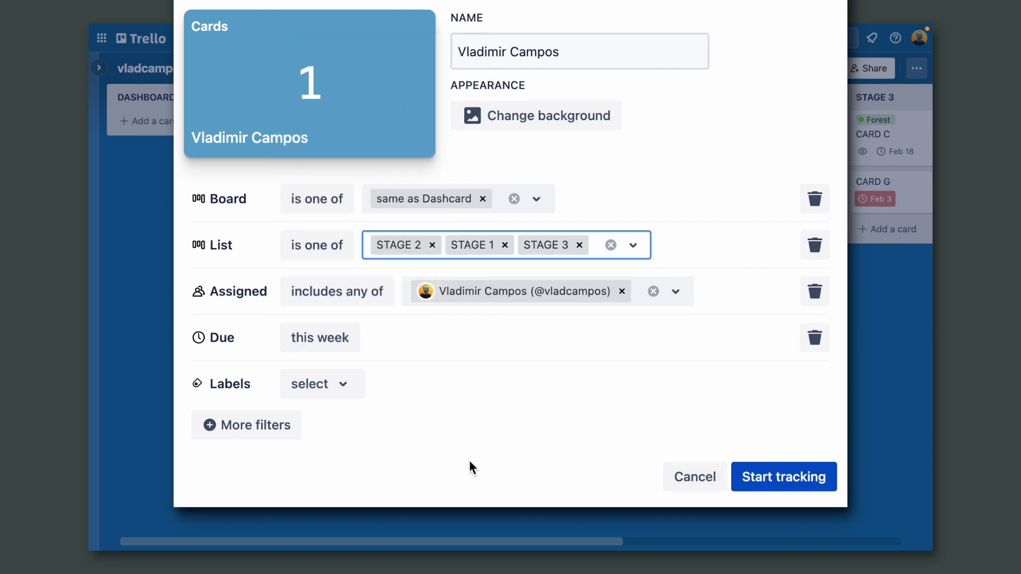
Step: Start tracking the dashcard and move CARD D from BACKLOG to the bottom of STAGE 1
{"action": "left_click", "coordinate": [768, 481]}
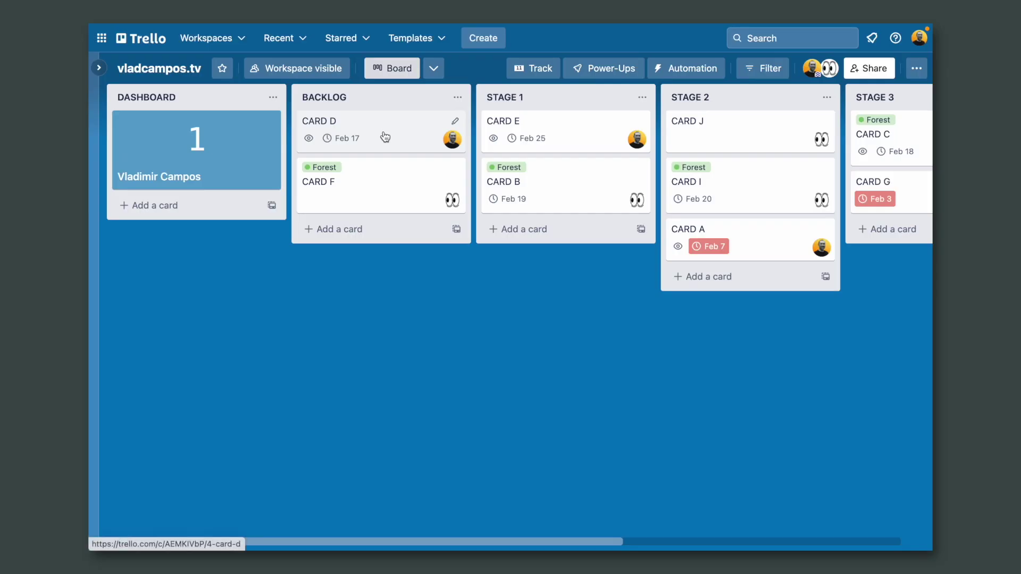
{"action": "mouse_move", "coordinate": [385, 137]}
{"action": "left_mouse_down"}
{"action": "mouse_move", "coordinate": [400, 224]}
{"action": "mouse_move", "coordinate": [461, 260]}
{"action": "mouse_move", "coordinate": [526, 253]}
{"action": "mouse_move", "coordinate": [567, 232]}
{"action": "left_mouse_up"}
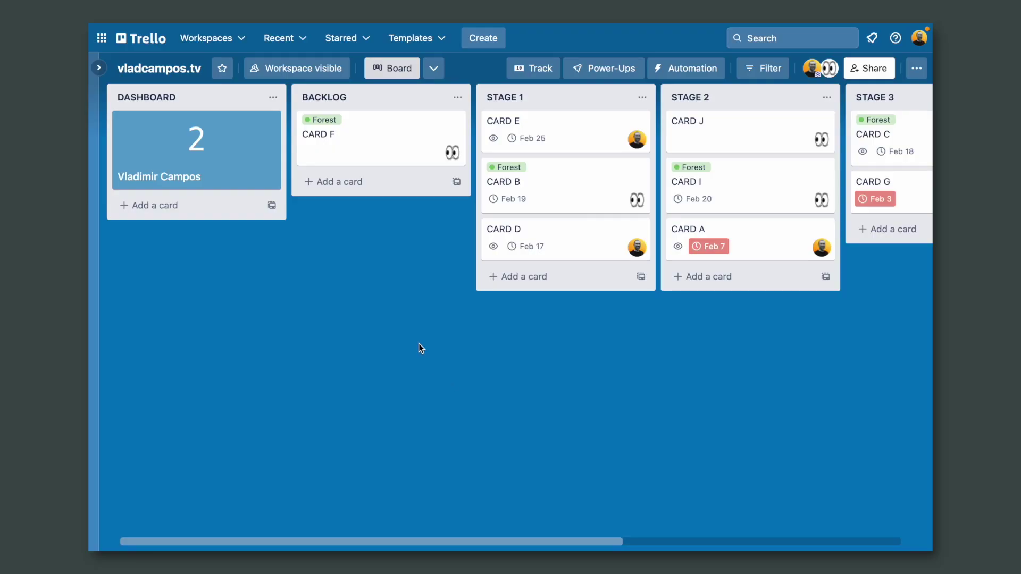
Step: Review the dashcard's matching cards (CARD D and CARD C) and open CARD D
{"action": "left_click", "coordinate": [259, 157]}
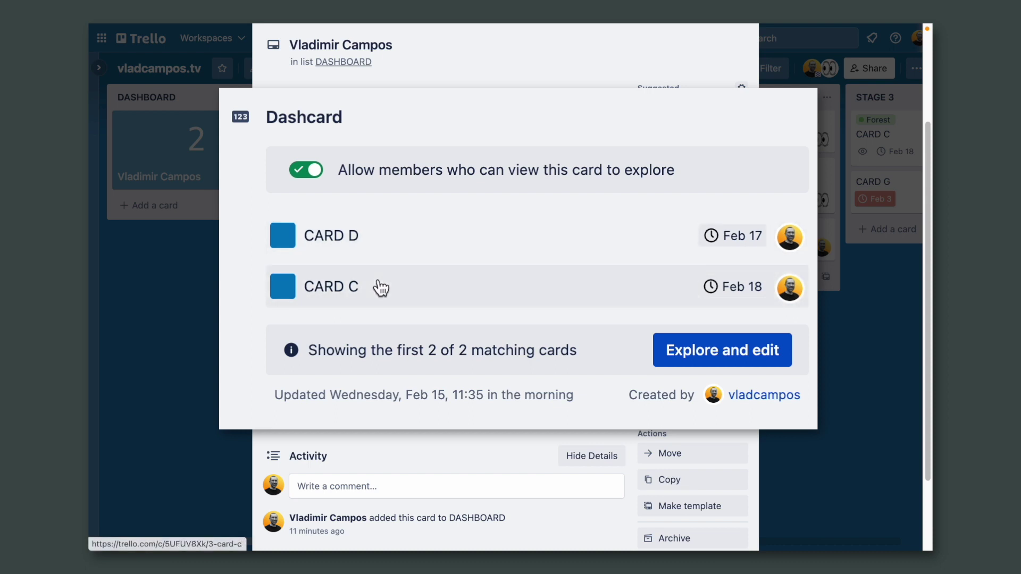
{"action": "left_click", "coordinate": [349, 237]}
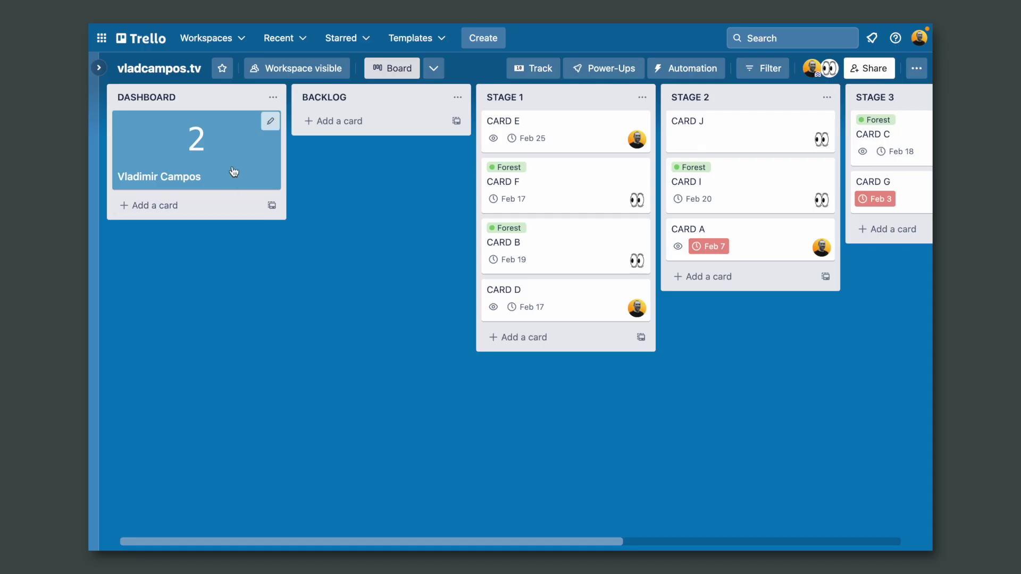
Step: Copy the dashcard into the DASHBOARD list, titled with the second person's name
{"action": "left_click", "coordinate": [231, 155]}
{"action": "scroll", "coordinate": [524, 339], "scroll_direction": "down", "scroll_amount": 3}
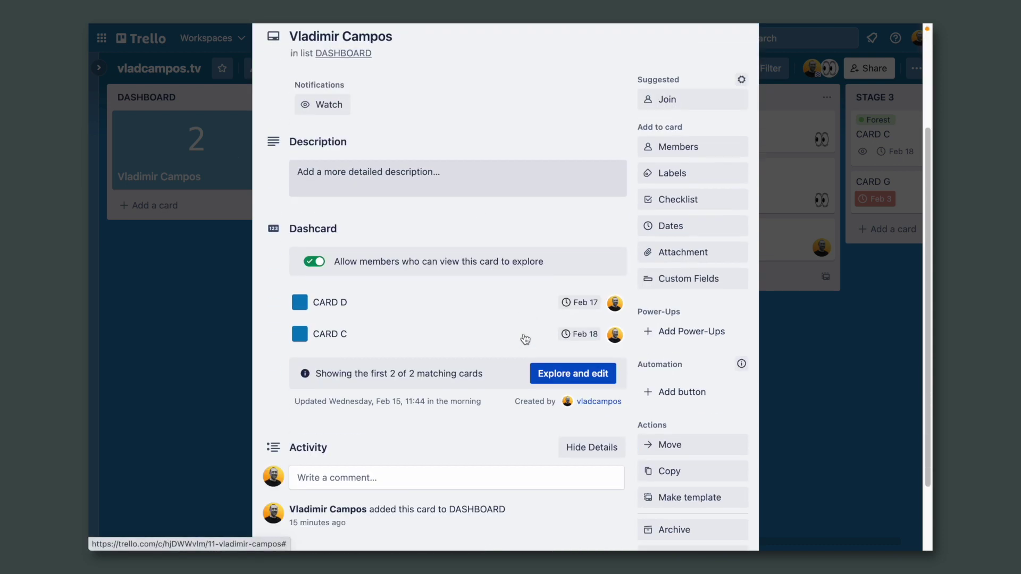
{"action": "scroll", "coordinate": [525, 338], "scroll_direction": "down", "scroll_amount": 2}
{"action": "left_click", "coordinate": [685, 383]}
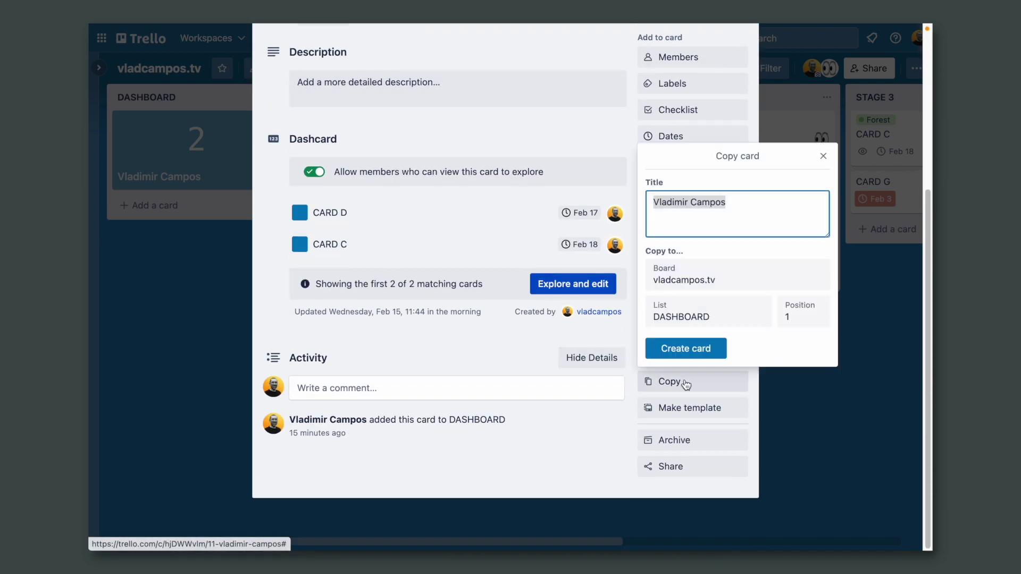
{"action": "type", "text": "Mr. Fields"}
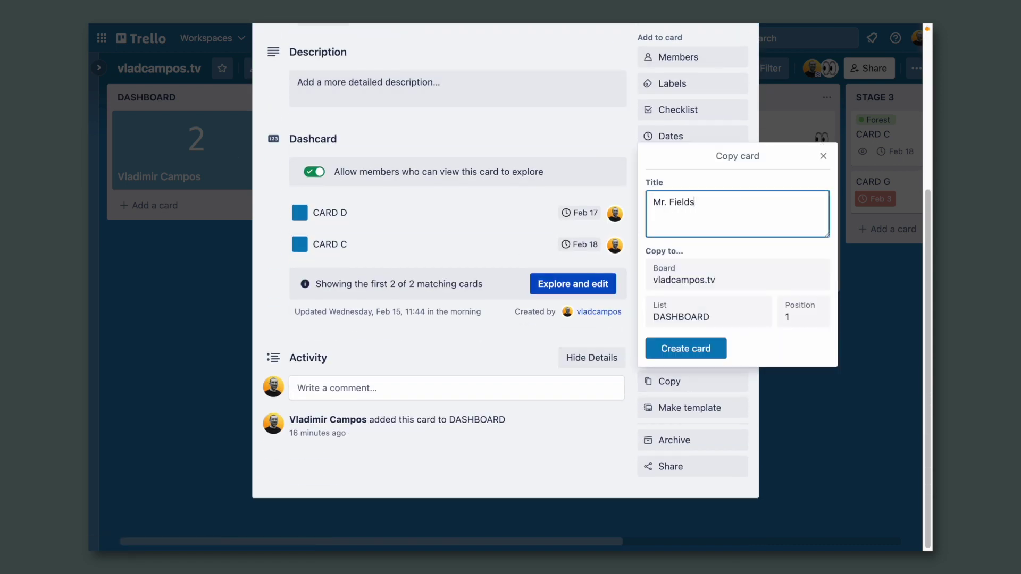
{"action": "left_click", "coordinate": [716, 352]}
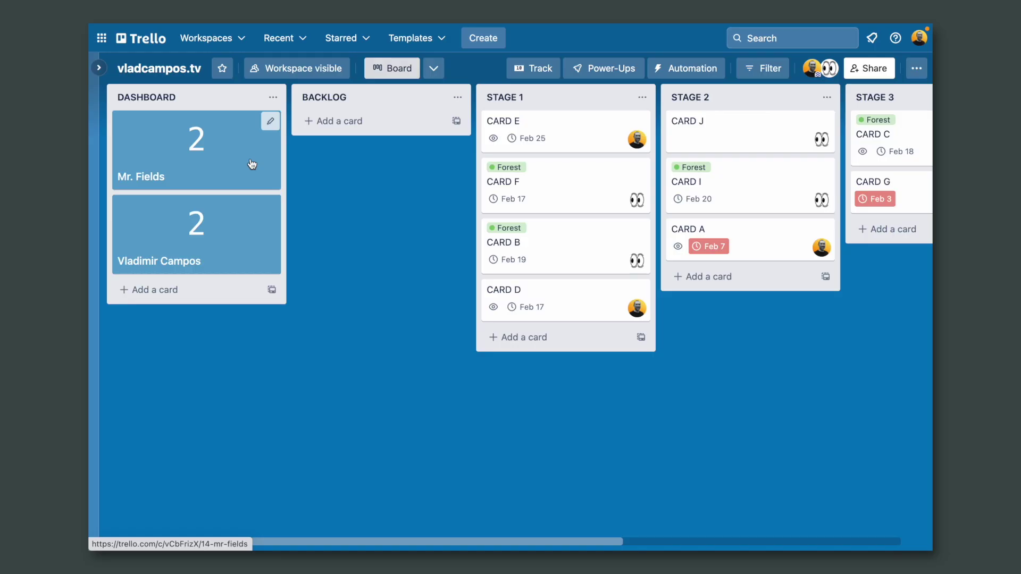
Step: Change the copied dashcard's assignee filter to the other board member and save the filters
{"action": "left_click", "coordinate": [252, 164]}
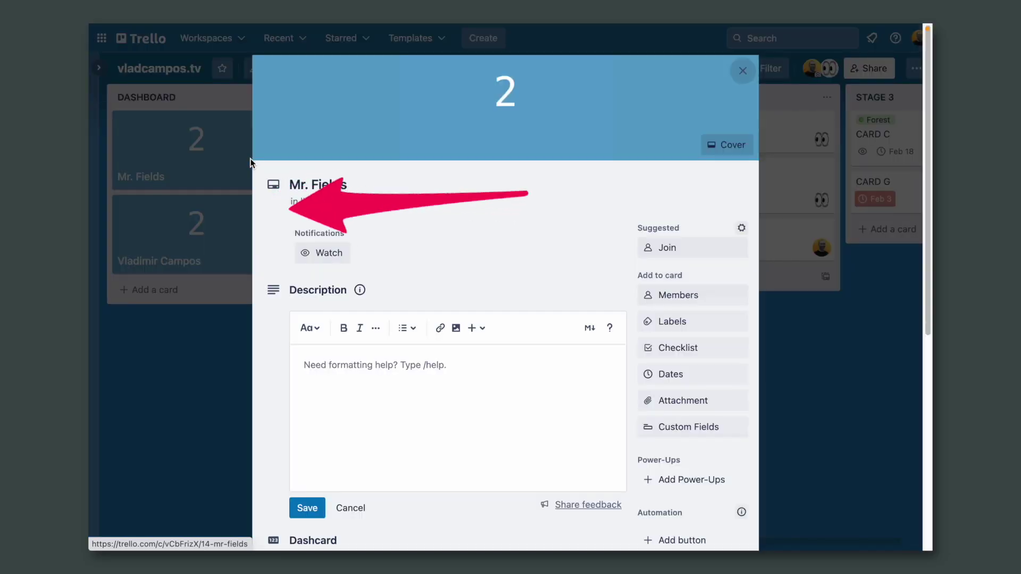
{"action": "scroll", "coordinate": [617, 255], "scroll_direction": "down", "scroll_amount": 4}
{"action": "scroll", "coordinate": [617, 256], "scroll_direction": "down", "scroll_amount": 2}
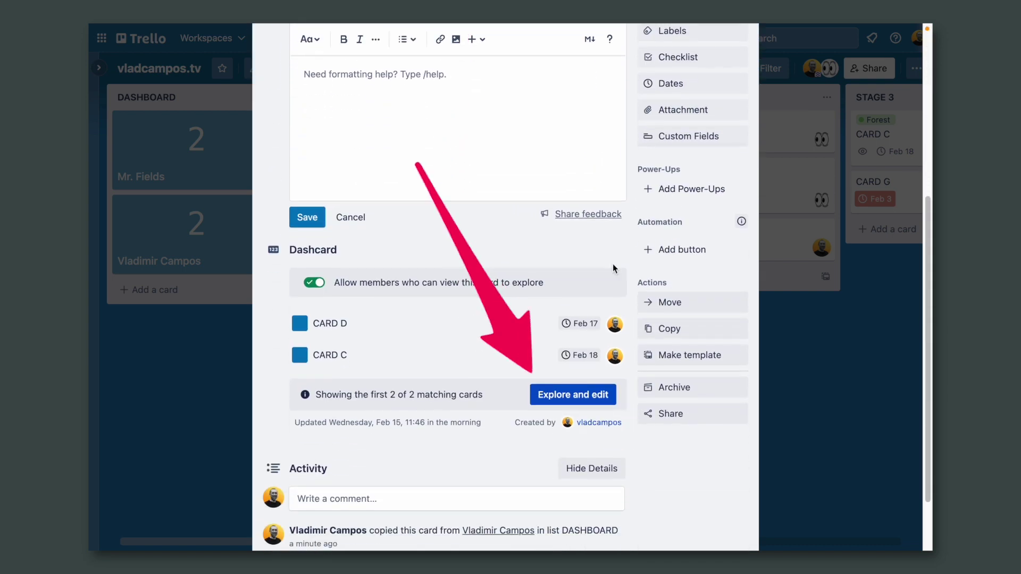
{"action": "left_click", "coordinate": [573, 400]}
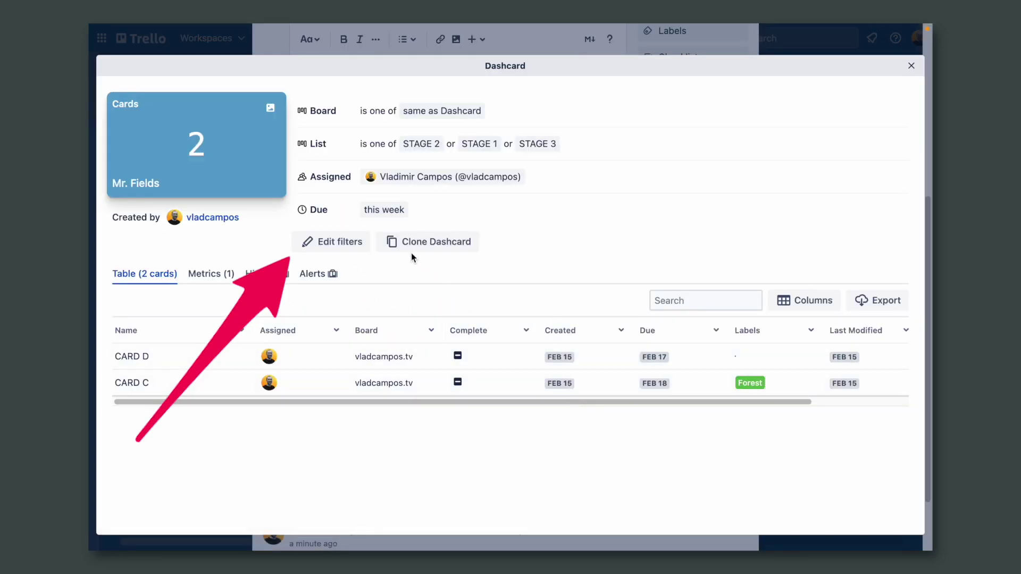
{"action": "left_click", "coordinate": [346, 244]}
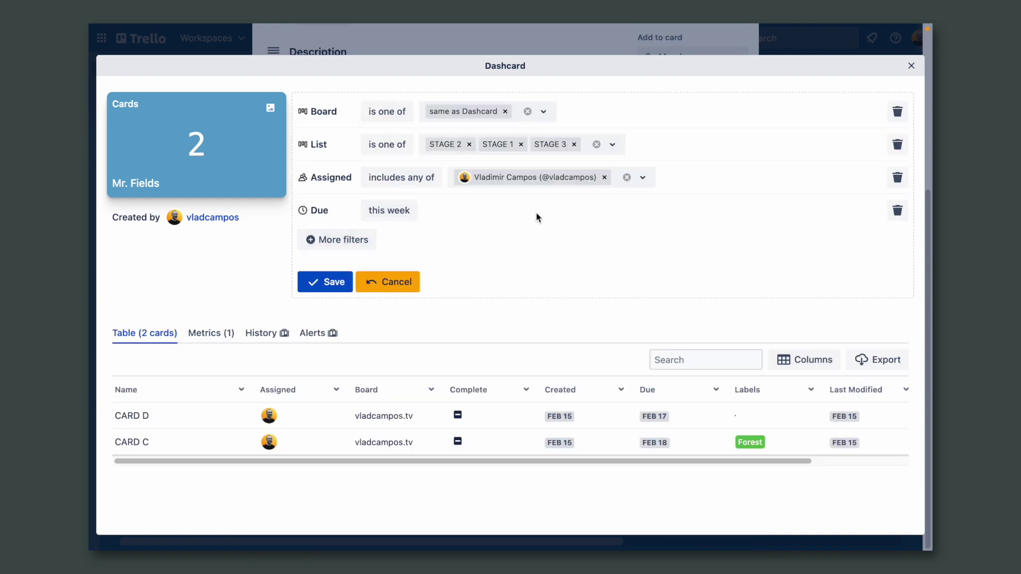
{"action": "left_click", "coordinate": [627, 177]}
{"action": "left_click", "coordinate": [498, 179]}
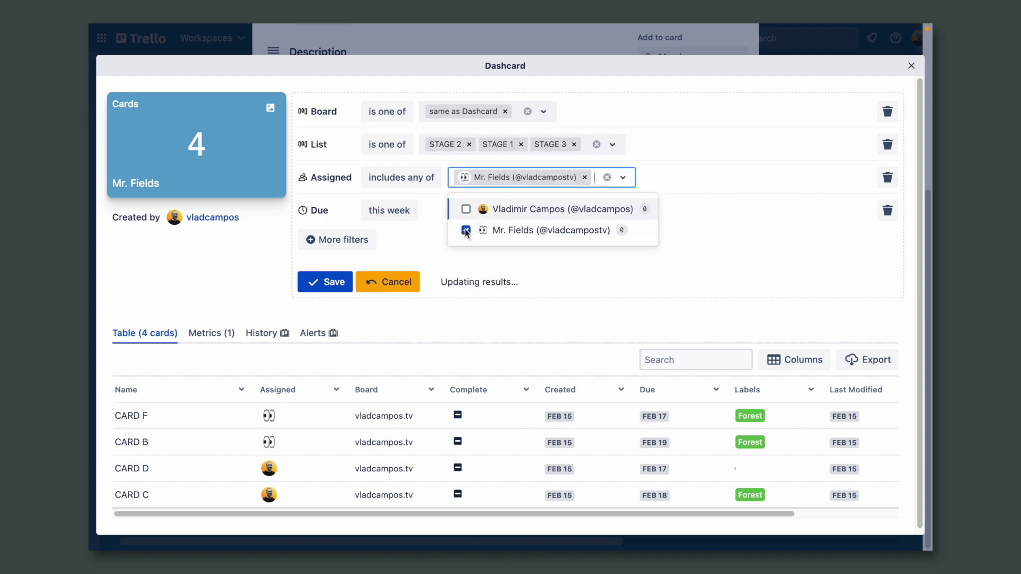
{"action": "left_click", "coordinate": [333, 281]}
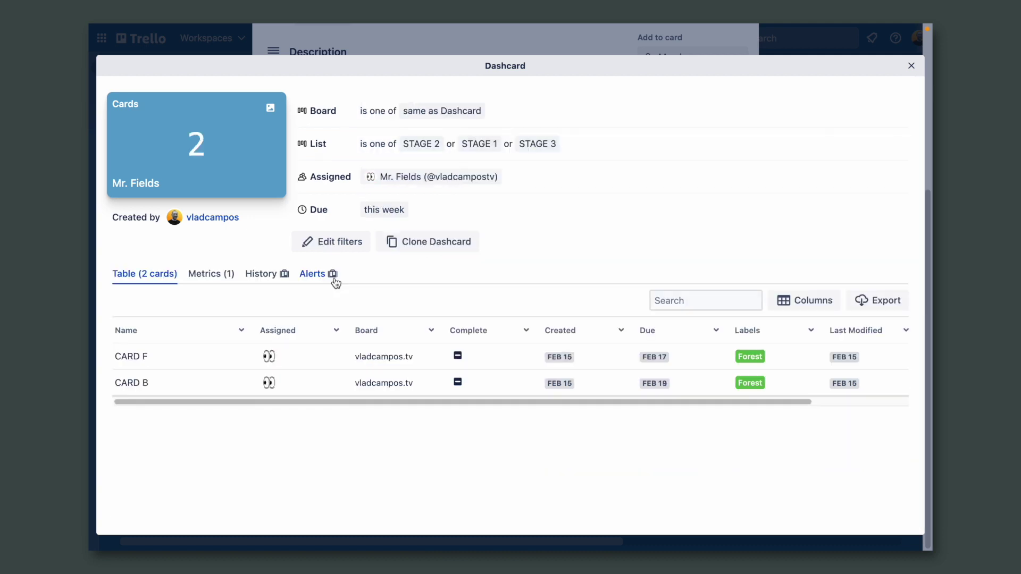
Step: Close the explore view and card details to return to the board
{"action": "left_click", "coordinate": [910, 68]}
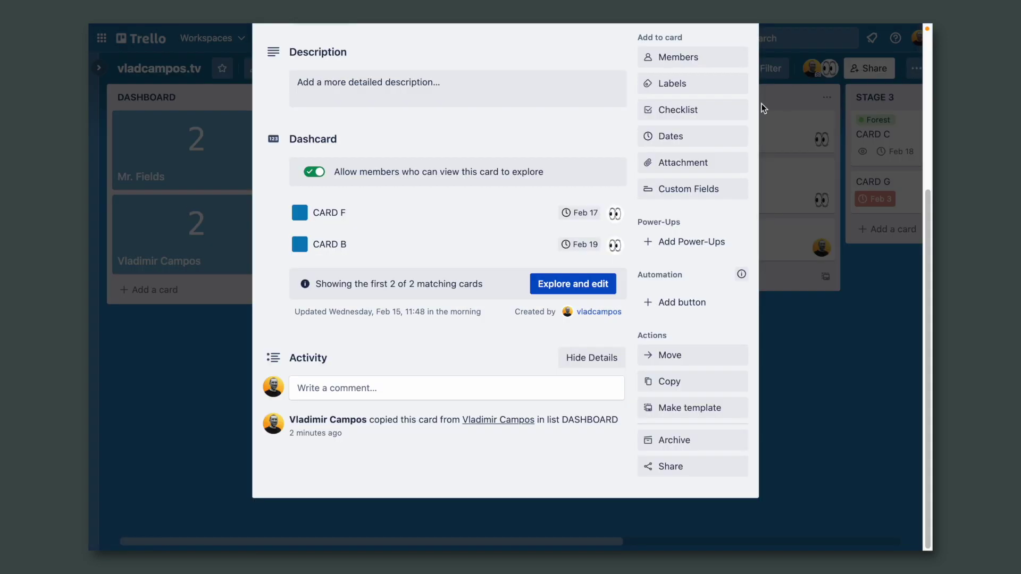
{"action": "scroll", "coordinate": [600, 178], "scroll_direction": "up", "scroll_amount": 4}
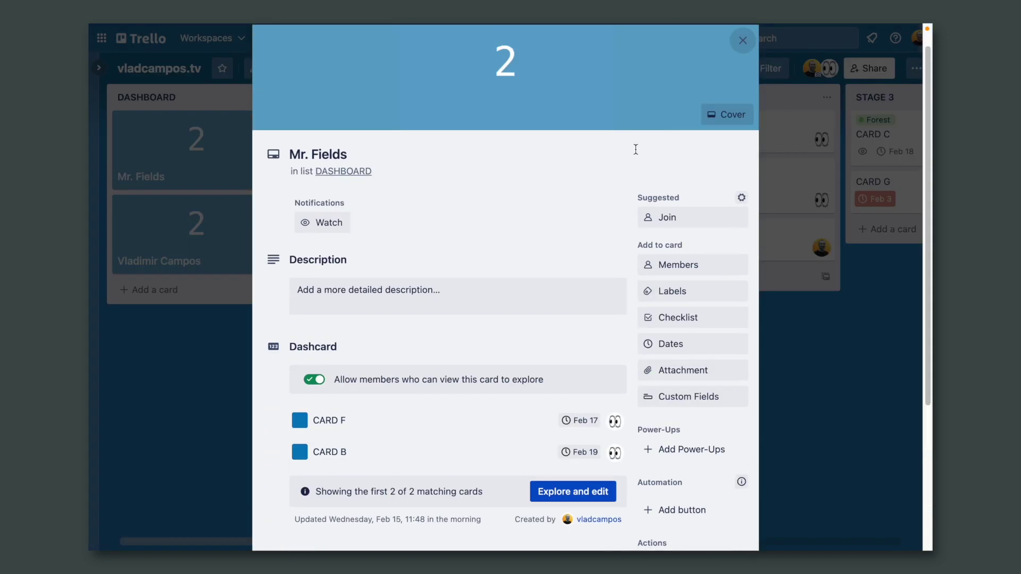
{"action": "left_click", "coordinate": [743, 40]}
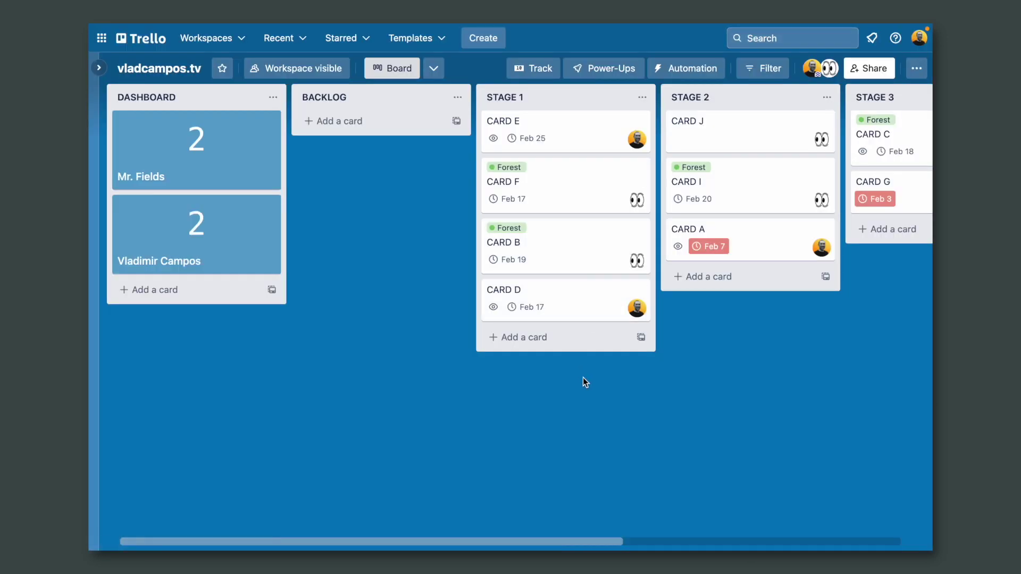
Step: Drag CARD B from STAGE 1 into DONE, dropping the top dashcard's count to 1
{"action": "scroll", "coordinate": [583, 377], "scroll_direction": "right", "scroll_amount": 3}
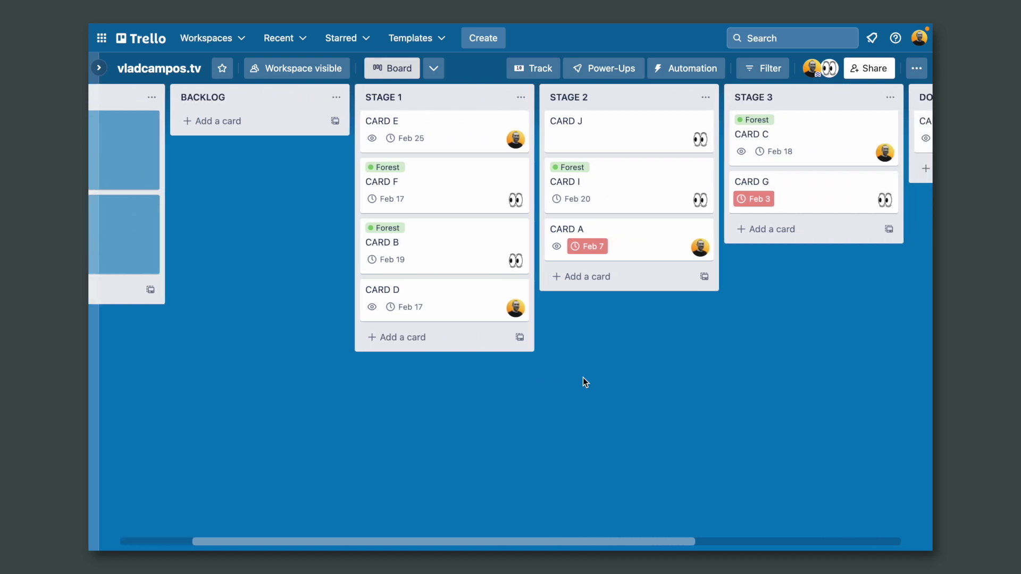
{"action": "scroll", "coordinate": [583, 378], "scroll_direction": "right", "scroll_amount": 6}
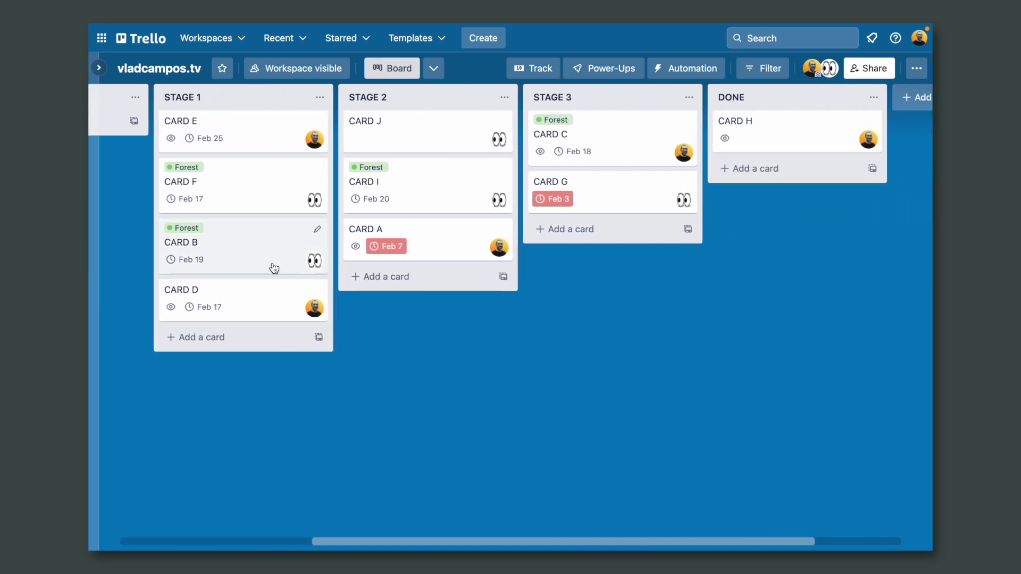
{"action": "left_click_drag", "start_coordinate": [252, 257], "coordinate": [771, 202]}
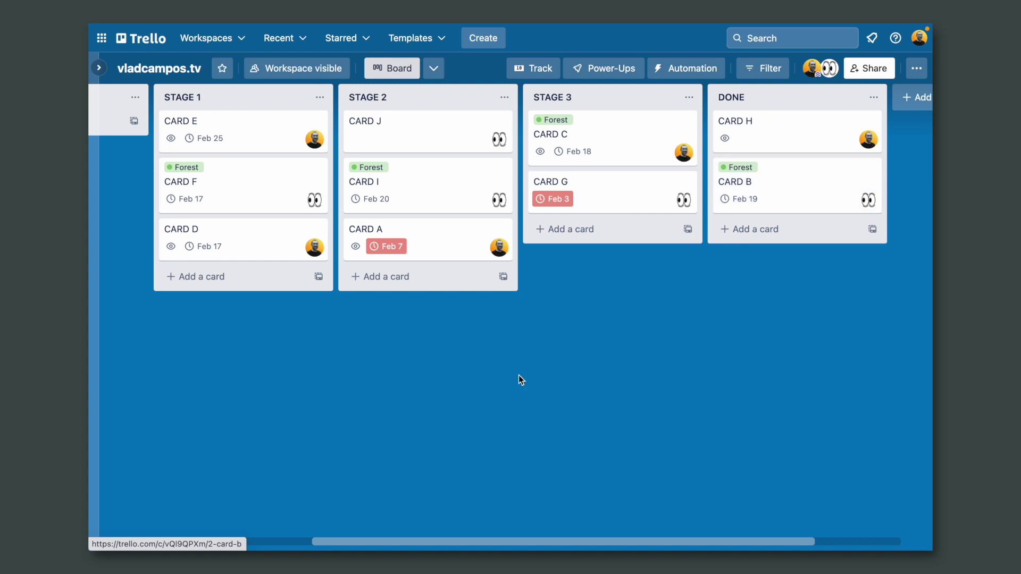
{"action": "scroll", "coordinate": [518, 375], "scroll_direction": "left", "scroll_amount": 8}
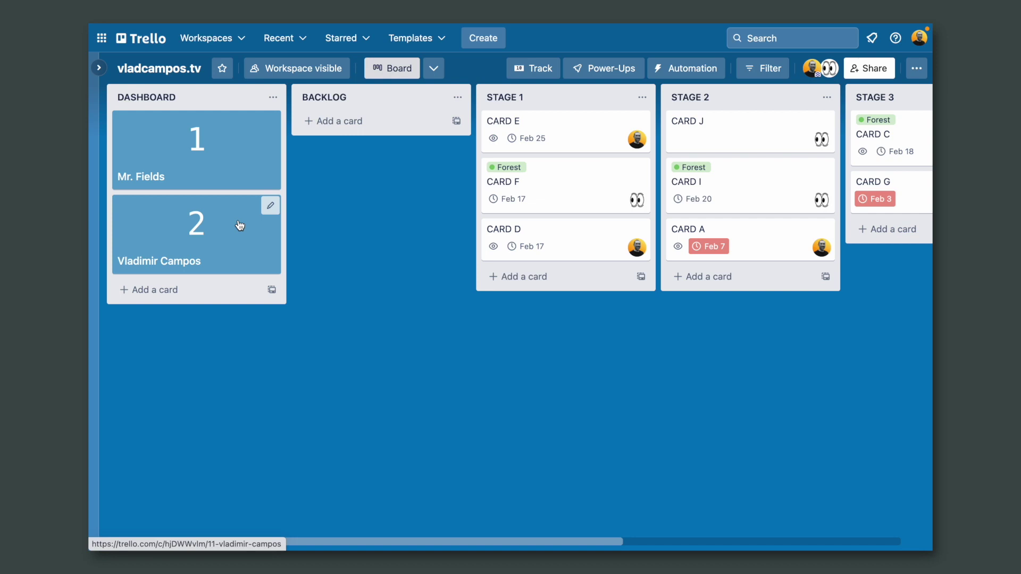
Step: Open the second dashcard's details and its explore table of CARD D and CARD C
{"action": "left_click", "coordinate": [237, 219]}
{"action": "scroll", "coordinate": [562, 315], "scroll_direction": "down", "scroll_amount": 3}
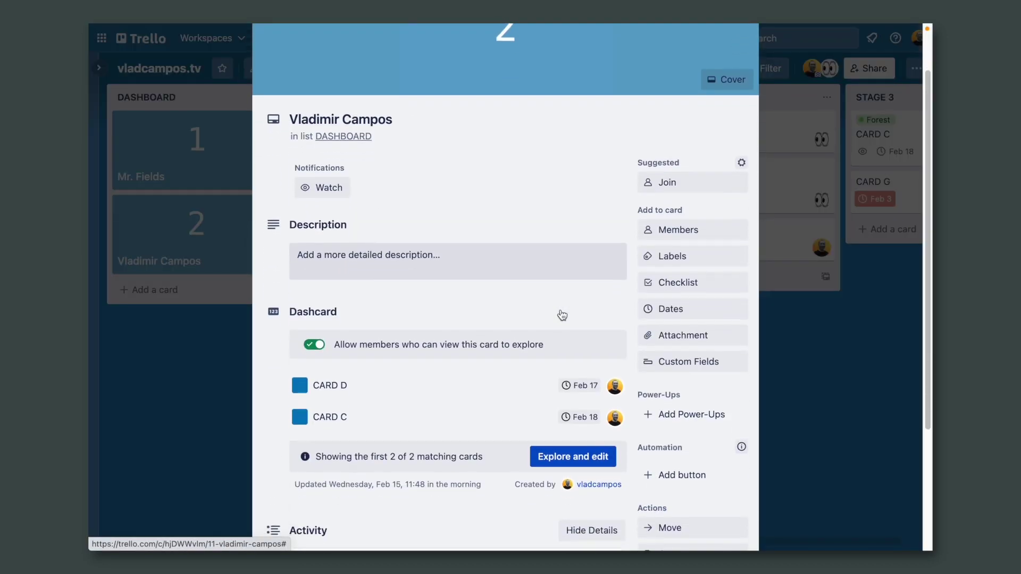
{"action": "scroll", "coordinate": [562, 314], "scroll_direction": "down", "scroll_amount": 1}
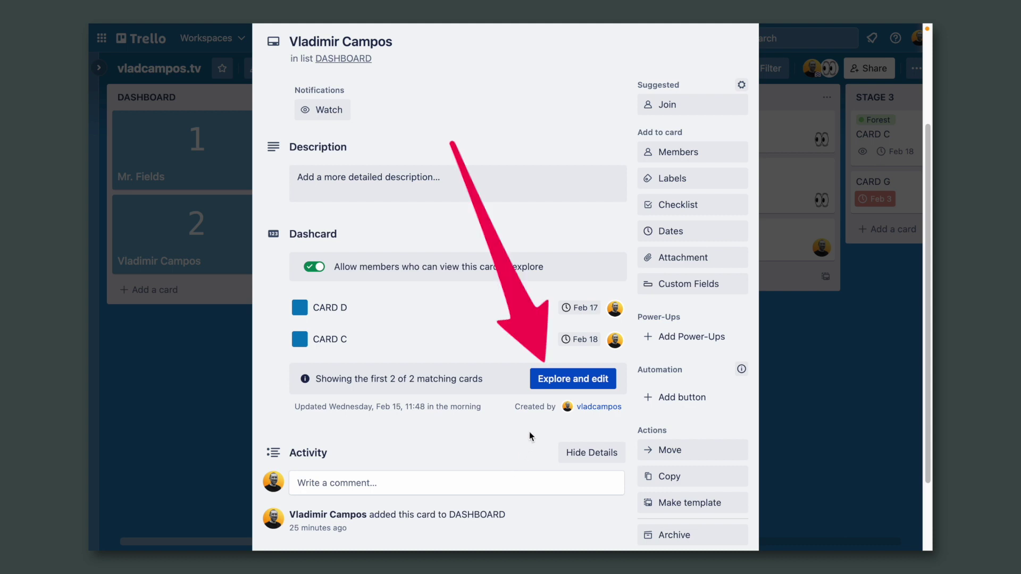
{"action": "left_click", "coordinate": [574, 384]}
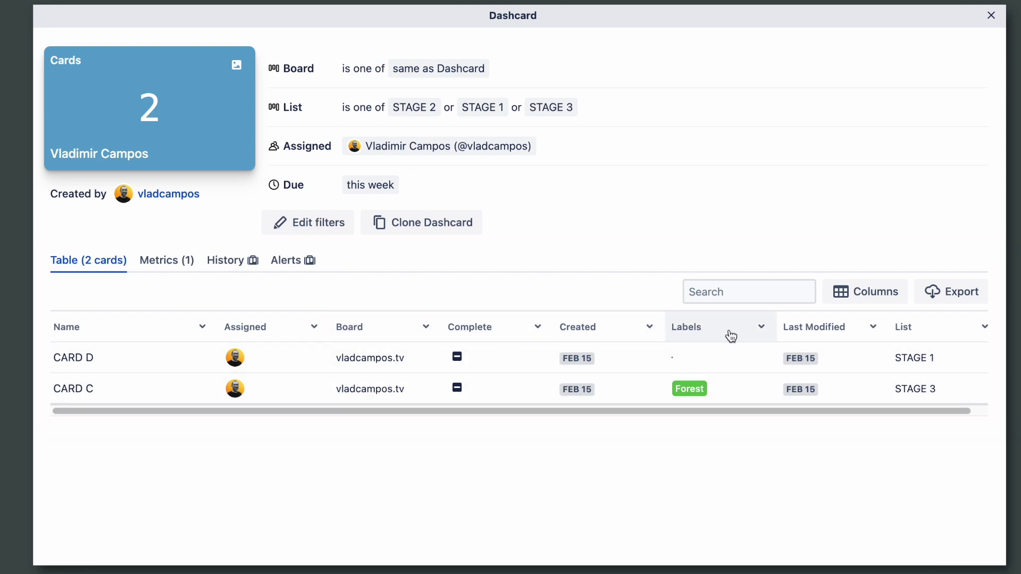
Step: Hide the Labels column and visualize cards by Created date as a calendar
{"action": "left_click", "coordinate": [763, 330]}
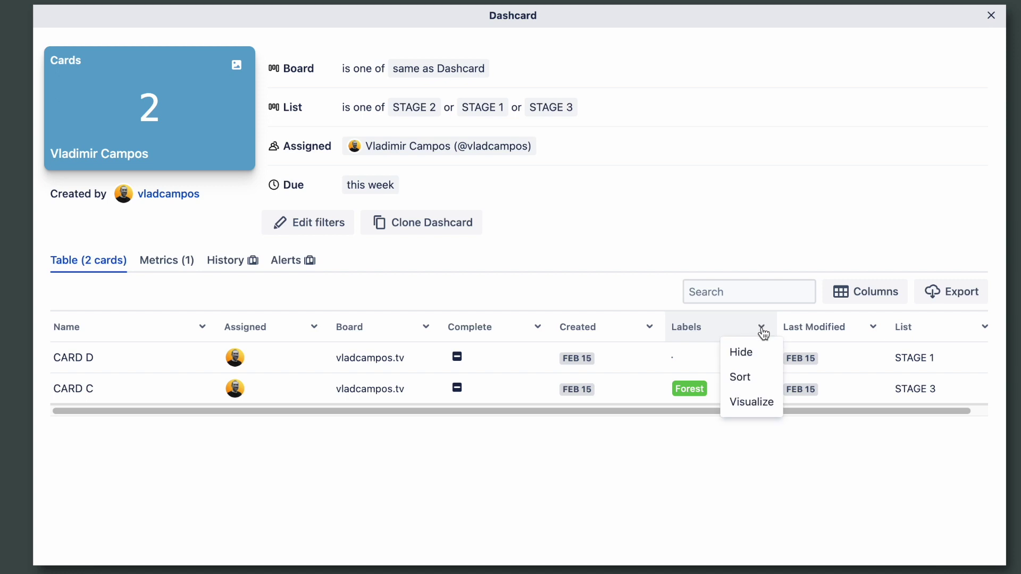
{"action": "left_click", "coordinate": [750, 352]}
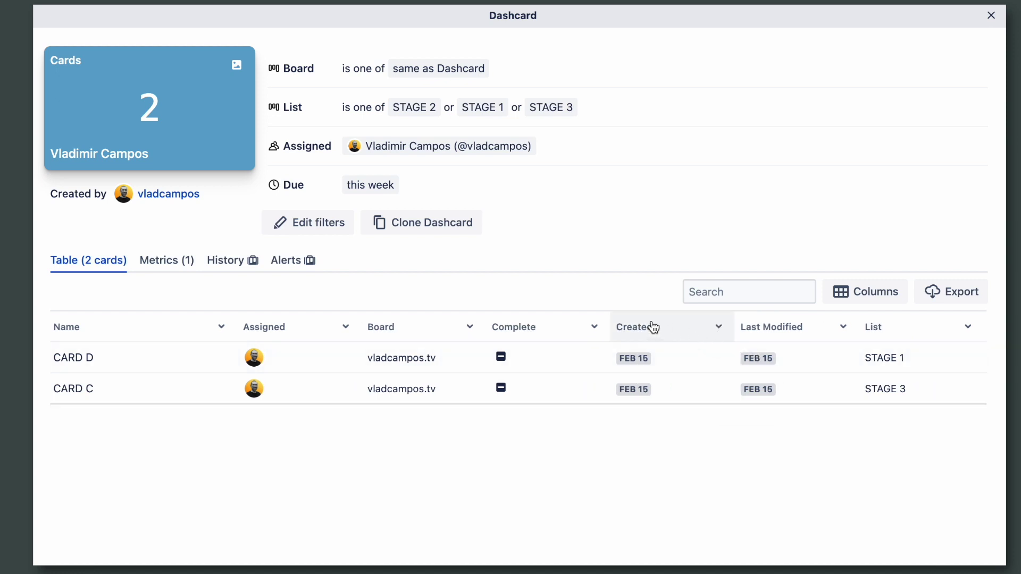
{"action": "left_click", "coordinate": [719, 328]}
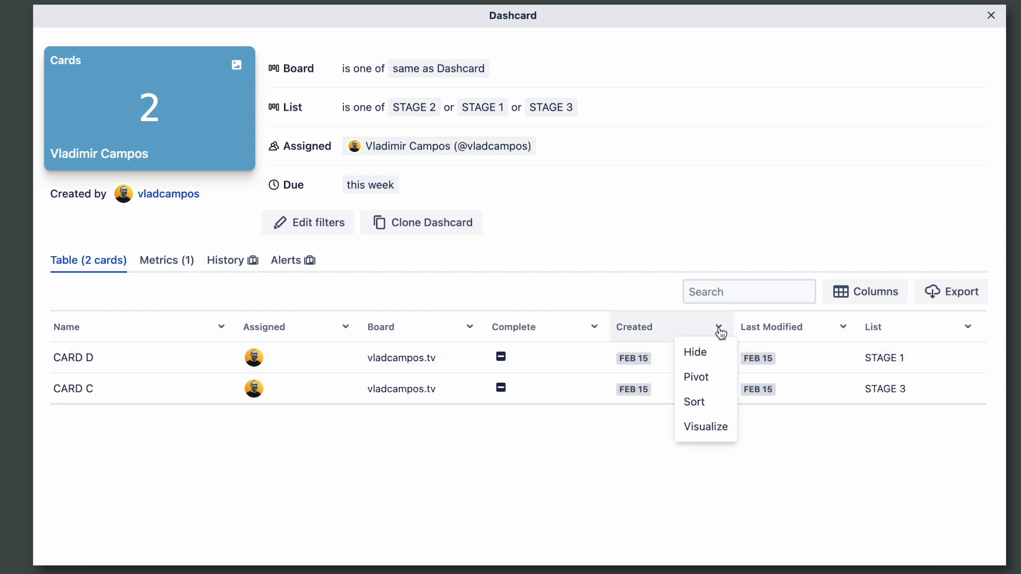
{"action": "left_click", "coordinate": [706, 427]}
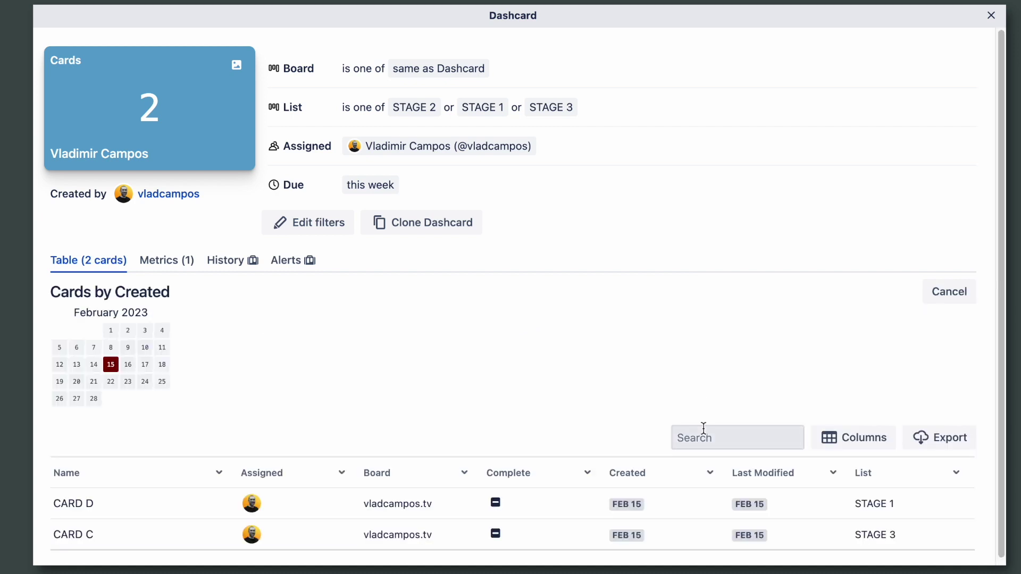
Step: In the table's column list, remove Complete and bring Labels back
{"action": "scroll", "coordinate": [704, 428], "scroll_direction": "down", "scroll_amount": 1}
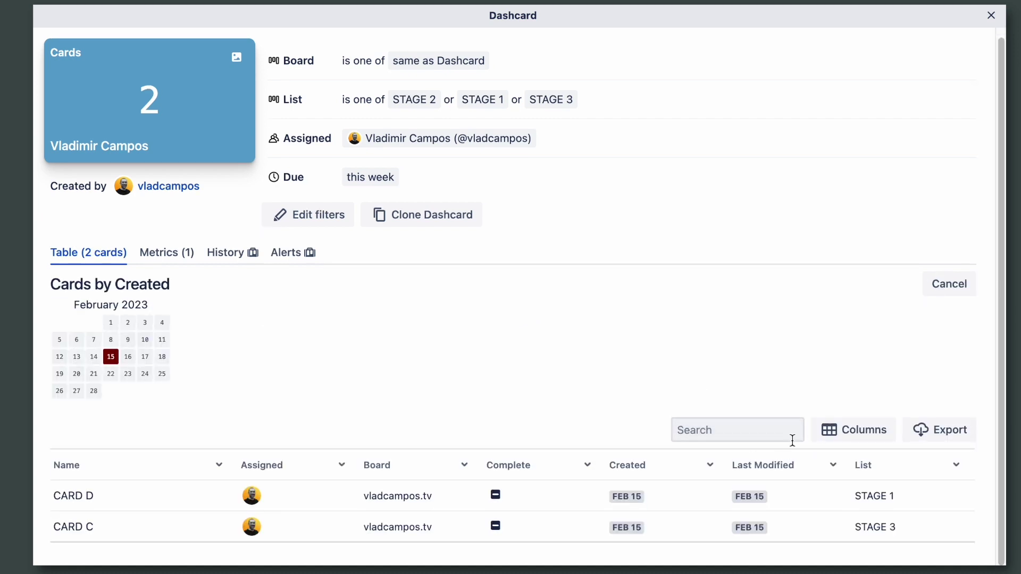
{"action": "left_click", "coordinate": [872, 440]}
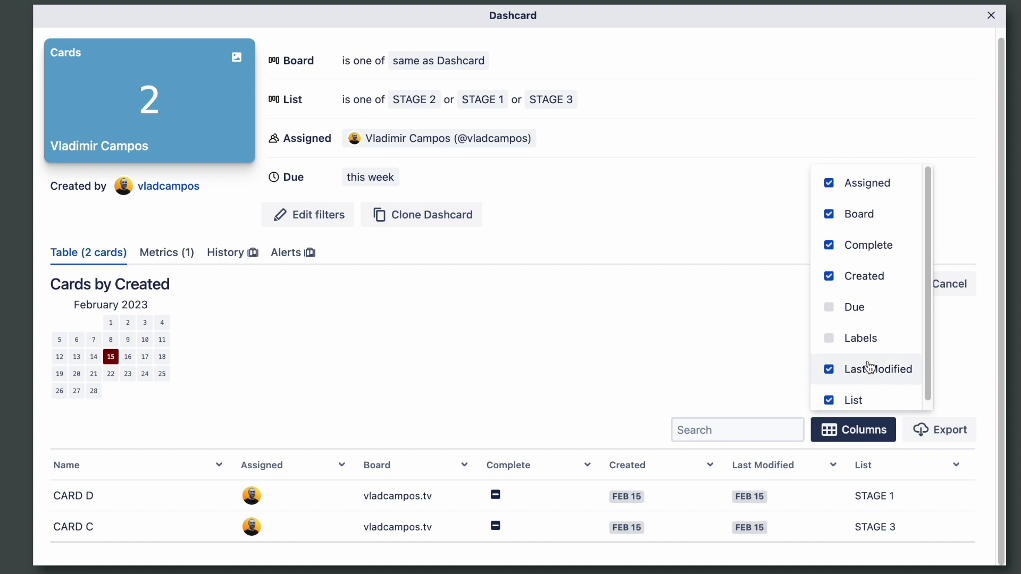
{"action": "left_click", "coordinate": [869, 254]}
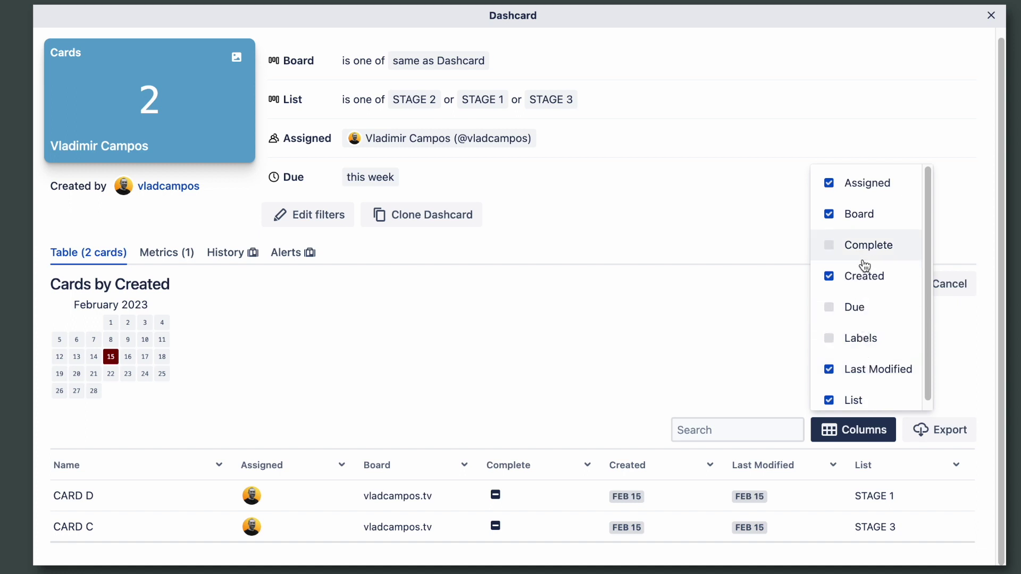
{"action": "left_click", "coordinate": [852, 343]}
{"action": "left_click", "coordinate": [700, 342]}
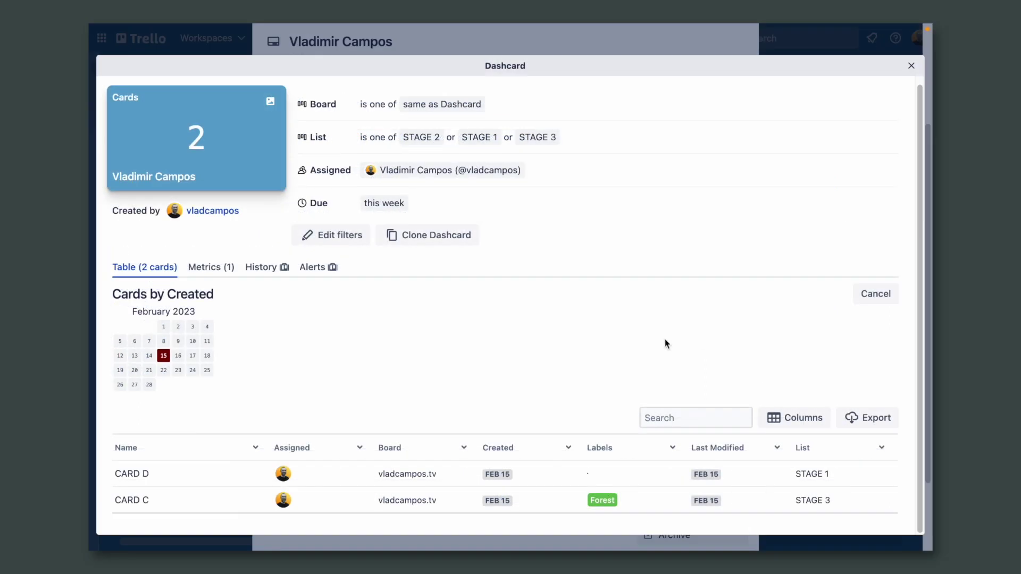
Step: Add the Due column and sort the table by Due descending
{"action": "left_click", "coordinate": [882, 448]}
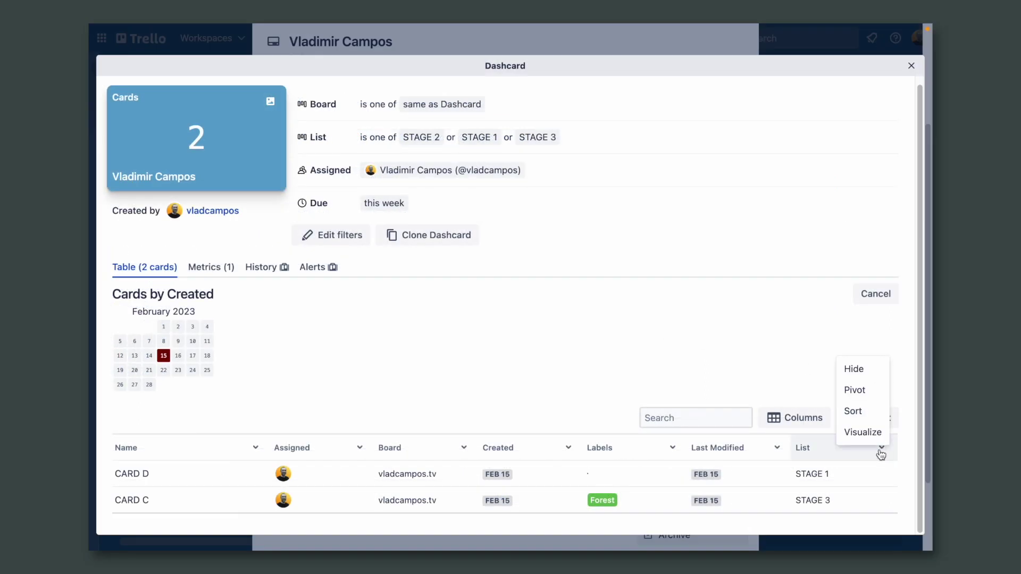
{"action": "left_click", "coordinate": [787, 419]}
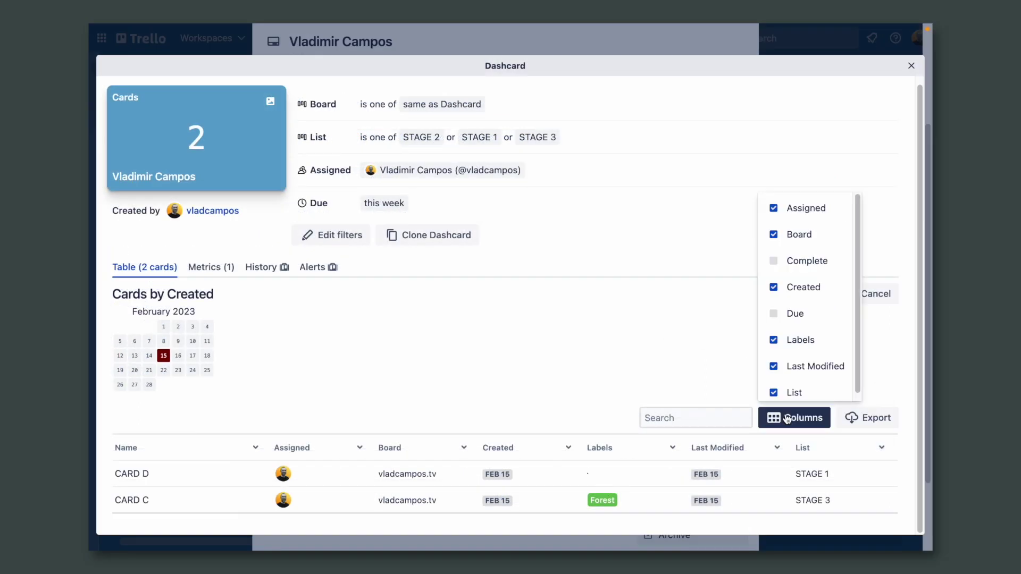
{"action": "left_click", "coordinate": [664, 334]}
{"action": "scroll", "coordinate": [664, 334], "scroll_direction": "down", "scroll_amount": 1}
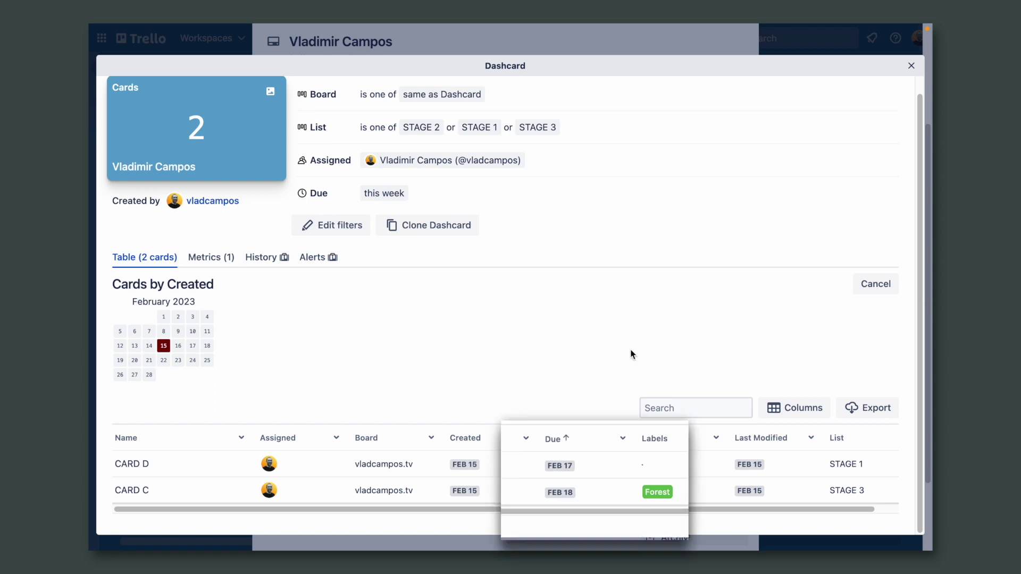
{"action": "left_click", "coordinate": [657, 405]}
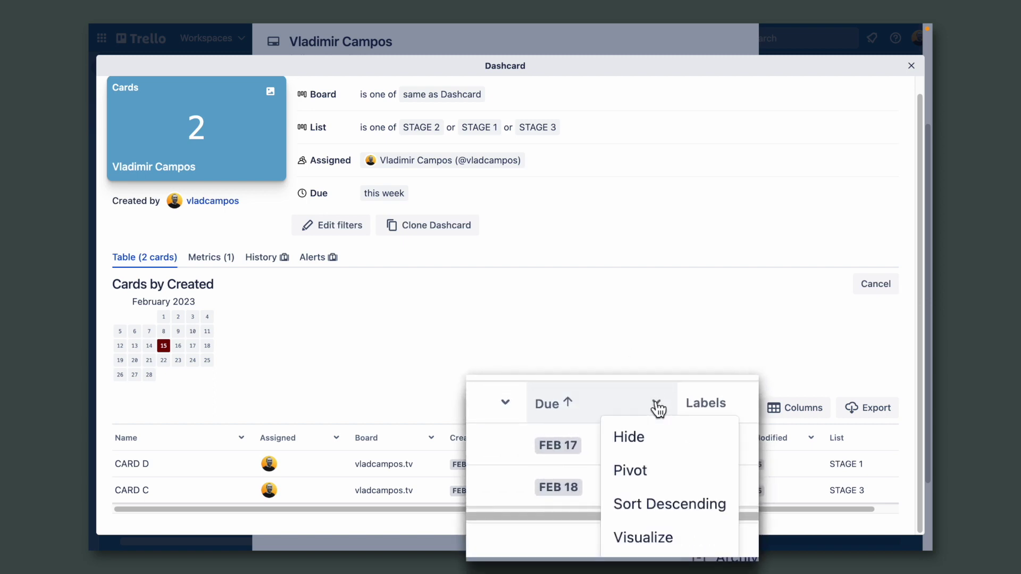
{"action": "left_click", "coordinate": [677, 505]}
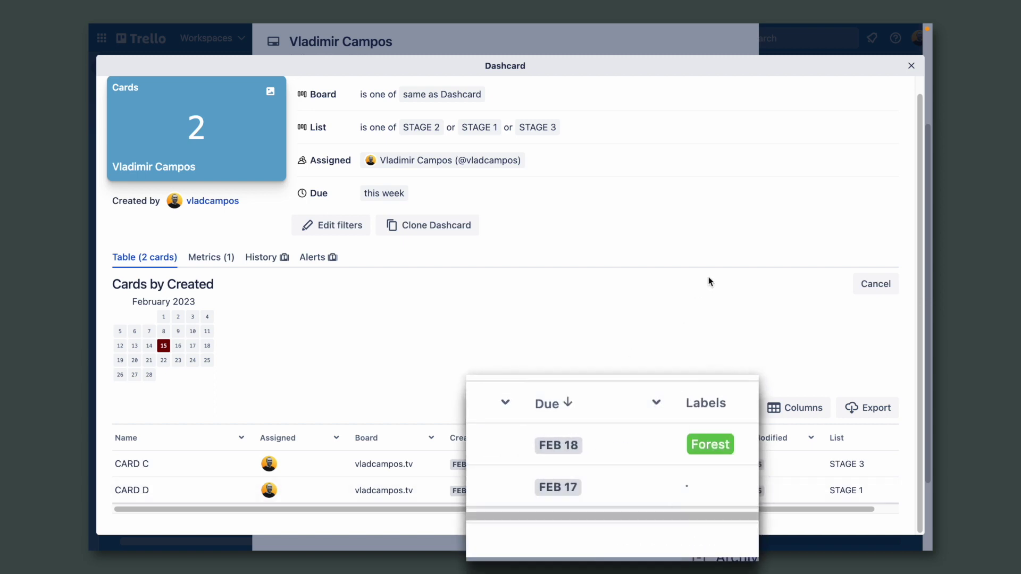